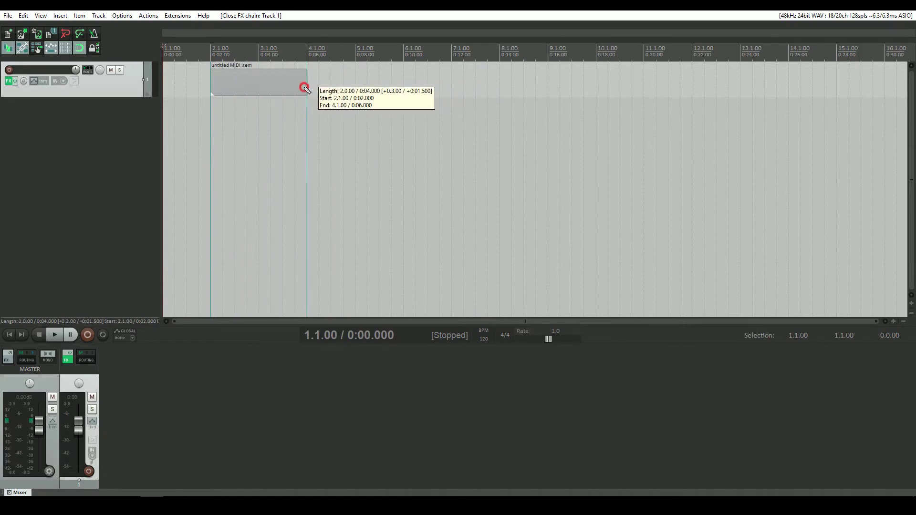
Open the untitled MIDI item on Track 1 in the MIDI editor
double_click(228, 81)
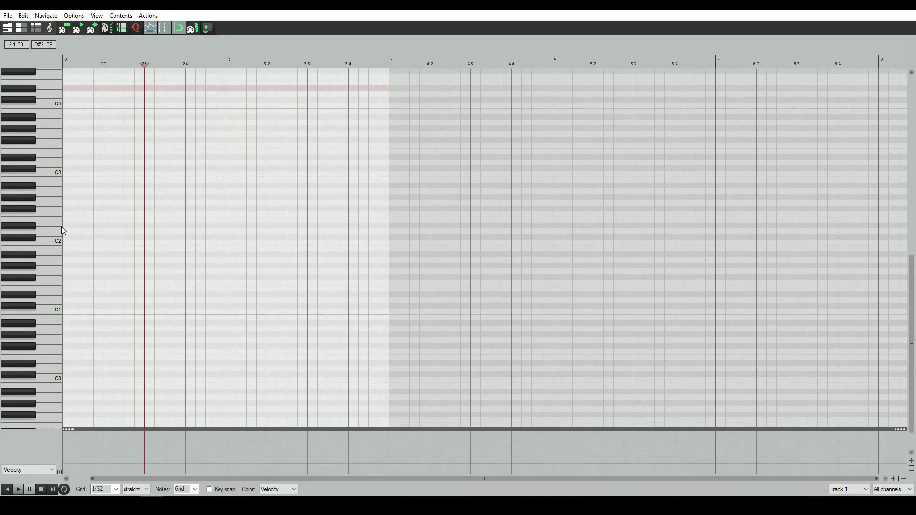
scroll(180, 207, up, 3)
scroll(181, 208, down, 3)
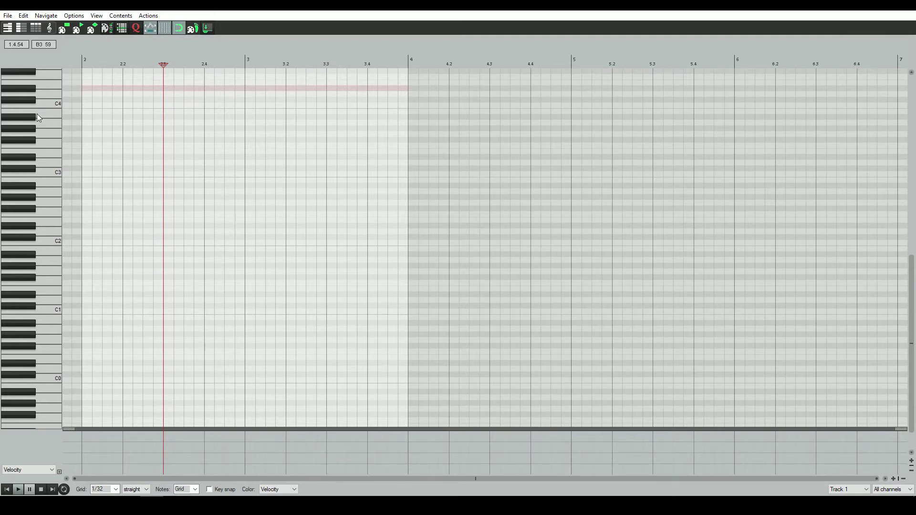
Audition the drum sounds on the piano roll keys from around C4 down to C2
click(36, 114)
click(42, 102)
drag(27, 92, 44, 223)
scroll(51, 214, up, 3)
scroll(39, 243, down, 2)
click(42, 249)
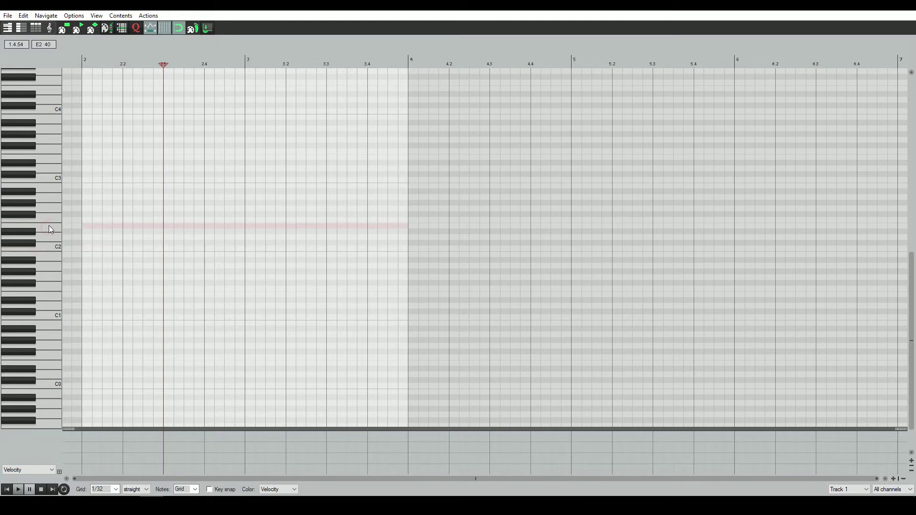
click(50, 249)
click(49, 207)
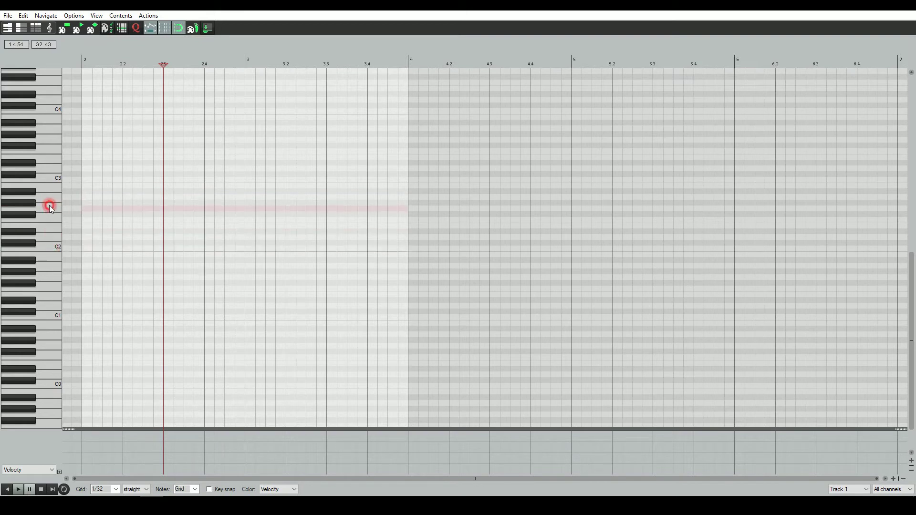
Draw a 1/32 note at the start of measure 2 and place it on the C2 row
scroll(99, 254, up, 4)
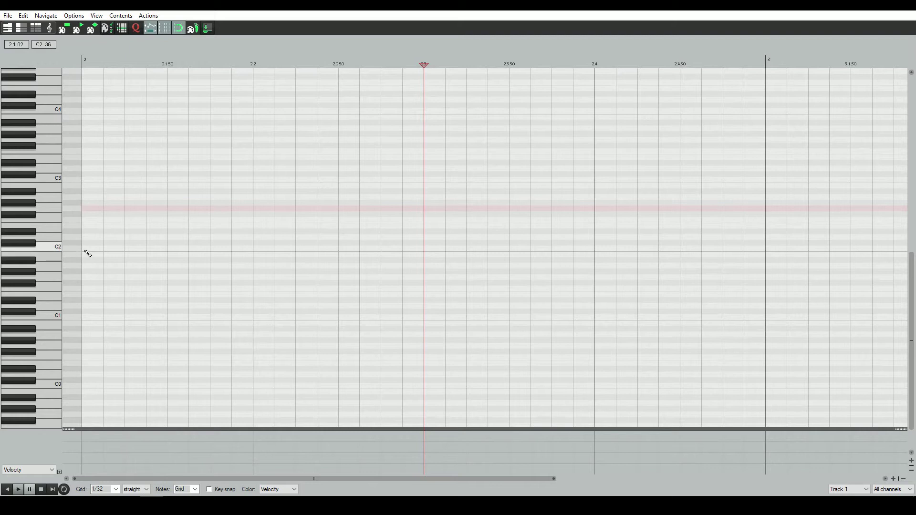
scroll(117, 251, down, 3)
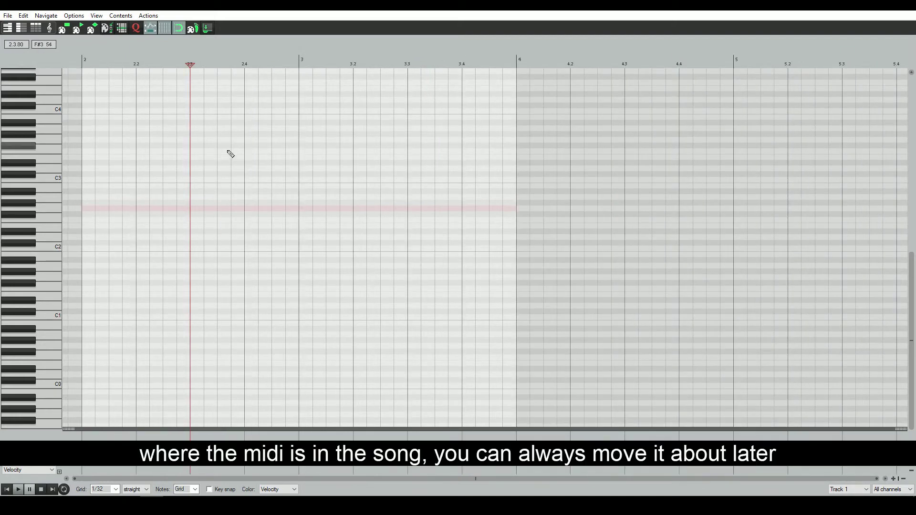
scroll(100, 106, up, 2)
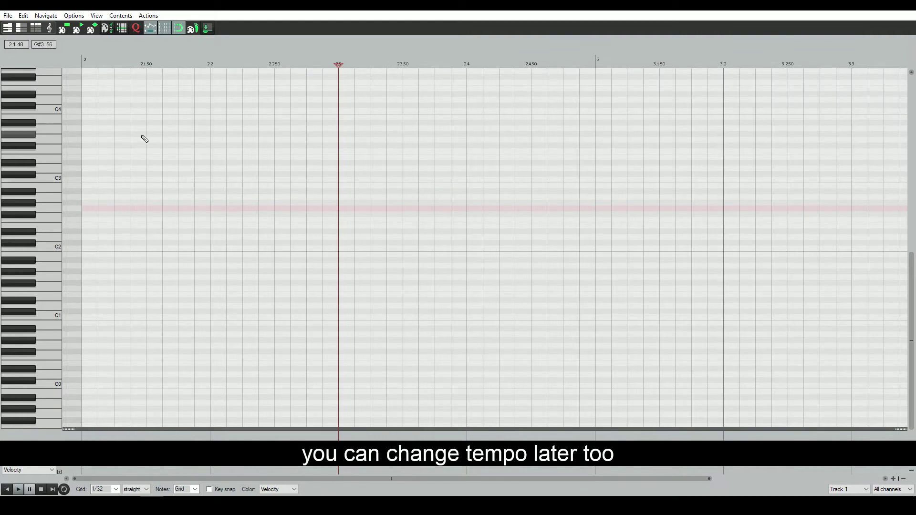
scroll(143, 135, down, 1)
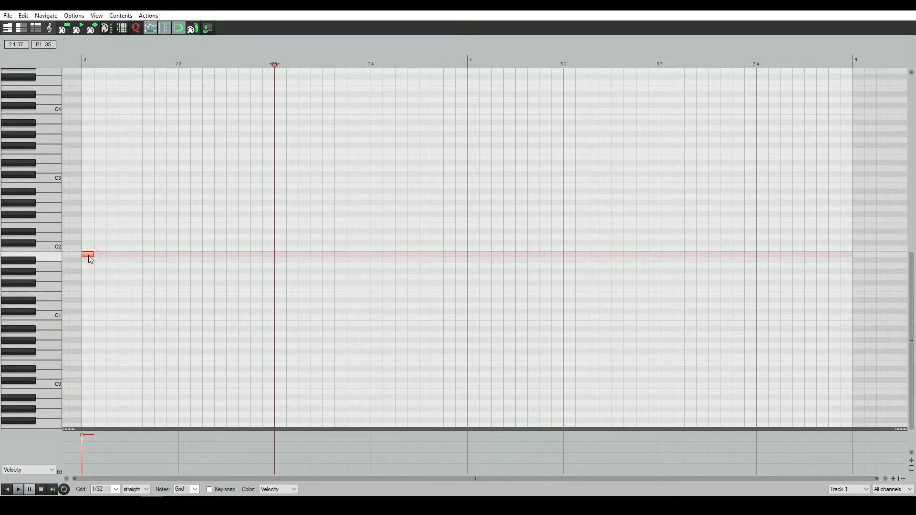
drag(95, 258, 123, 248)
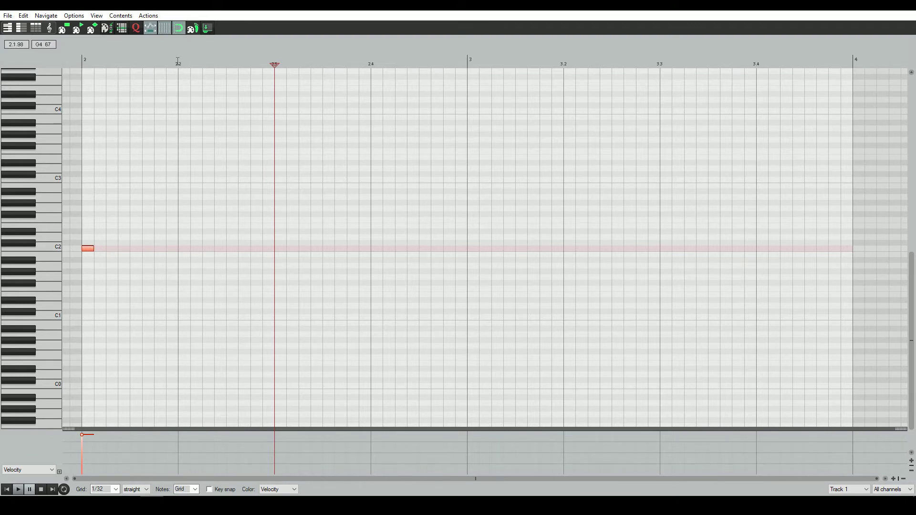
Audition the D2 drum sound and add a 1/32 note on D2 at beat 2.2
click(37, 240)
click(35, 235)
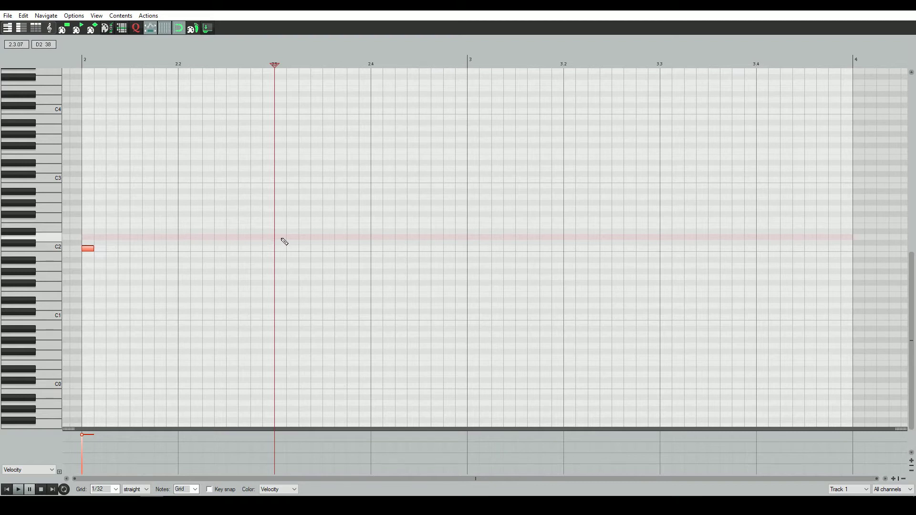
click(57, 240)
click(86, 250)
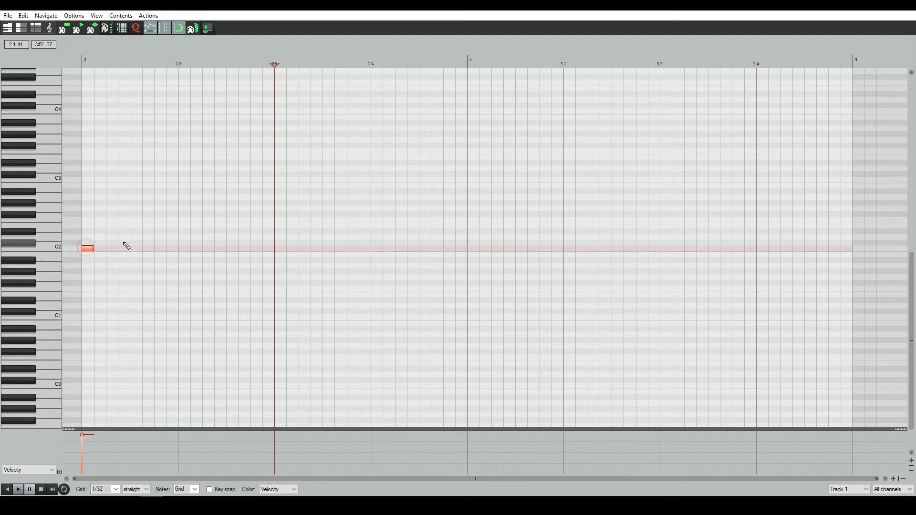
click(182, 239)
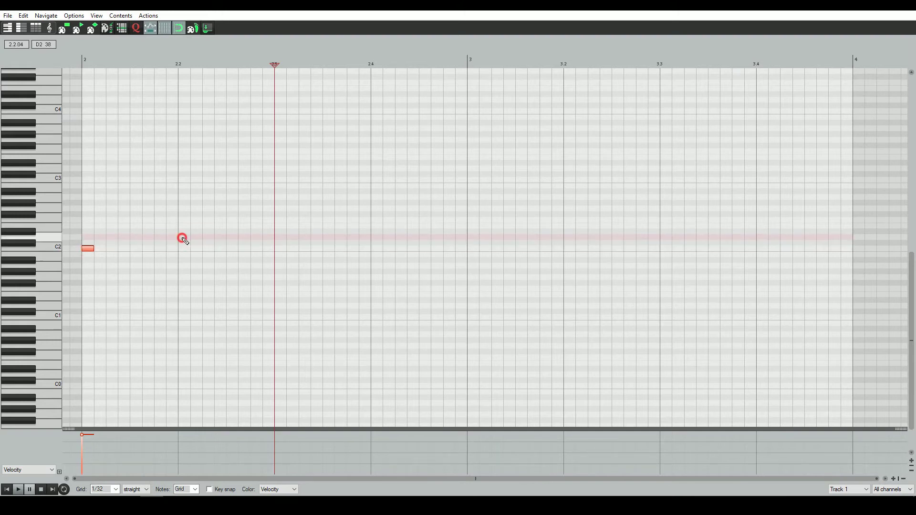
drag(184, 239, 189, 241)
mouse_move(188, 236)
mouse_down()
mouse_move(349, 253)
mouse_move(192, 247)
mouse_up()
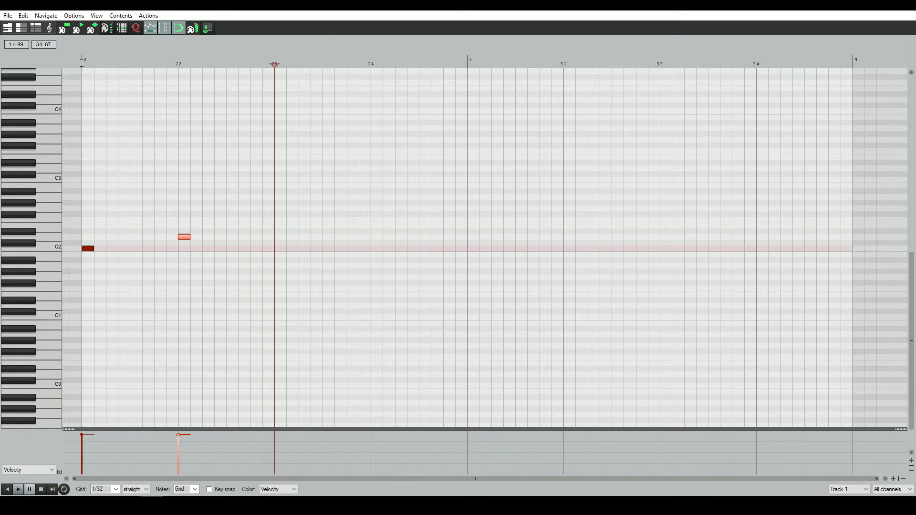
Set the playback start to the beginning of measure 2 and play the two notes
click(83, 60)
key(space)
key(space)
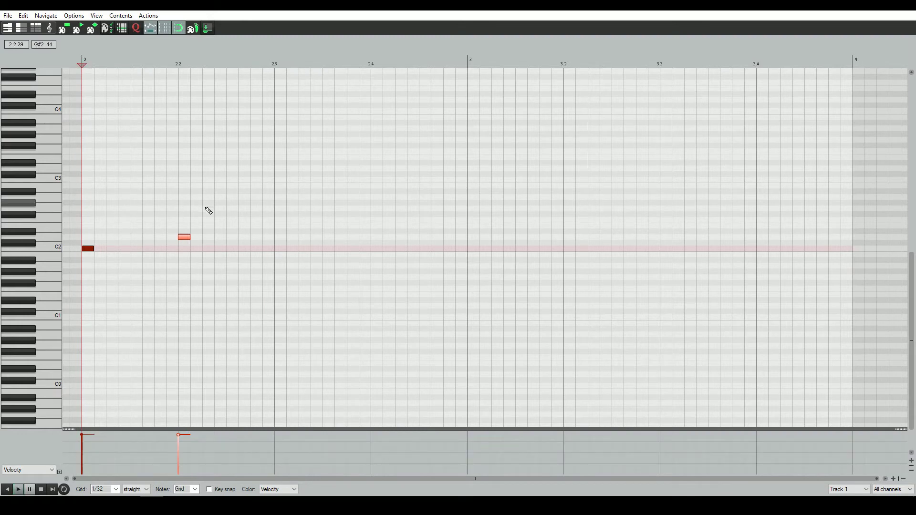
Add a C2 note at beat 2.3 and a D2 note at beat 2.4, and play the four-beat pattern
click(281, 249)
click(377, 238)
key(space)
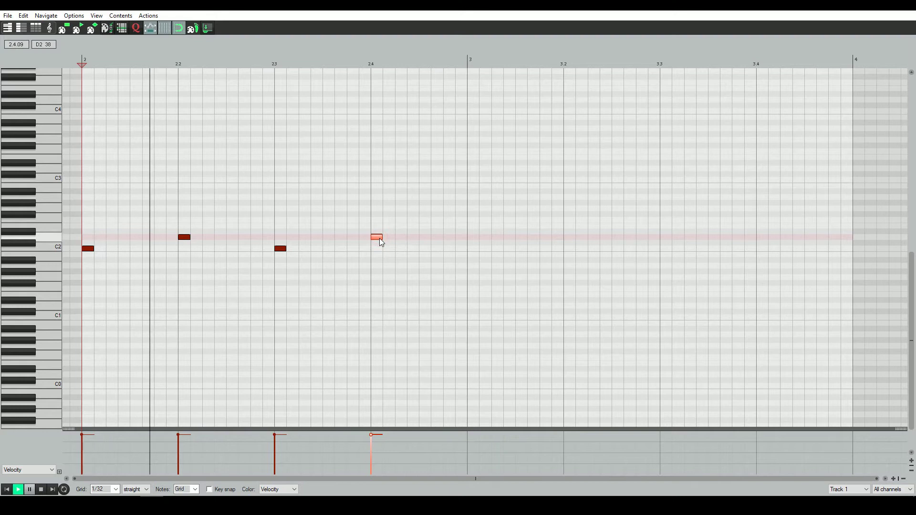
key(space)
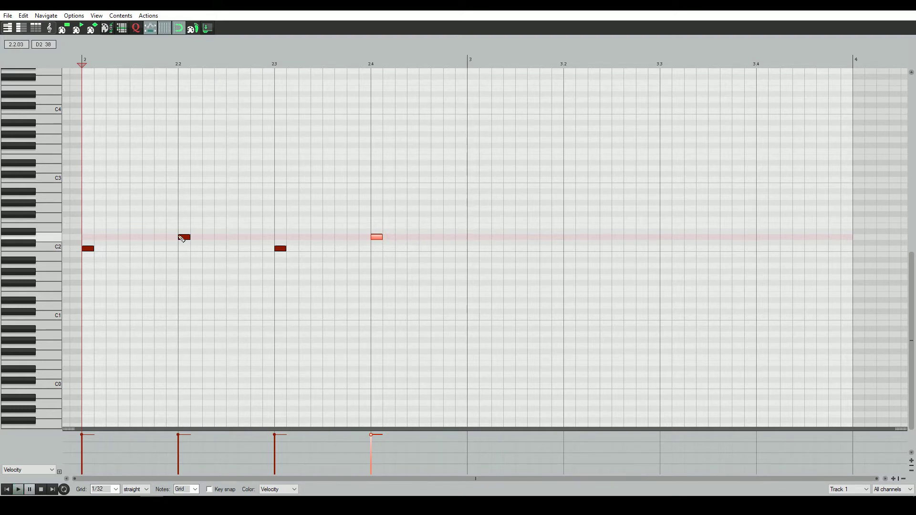
key(space)
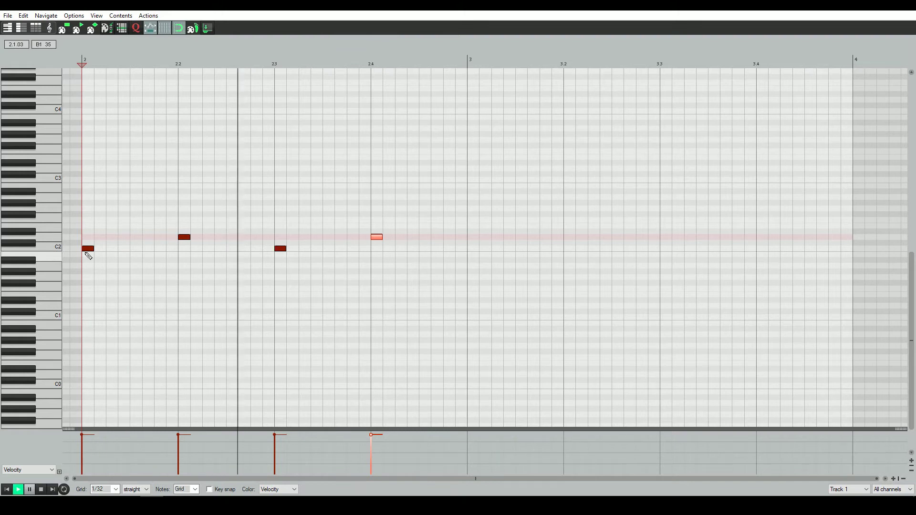
key(space)
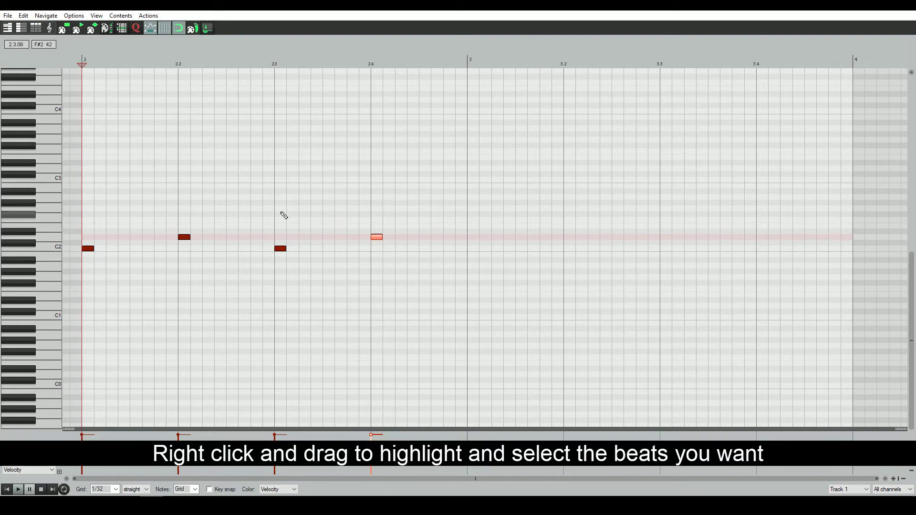
Copy the four notes of measure 2 to the start of measure 3 and play the two-measure pattern
drag(399, 195, 82, 307)
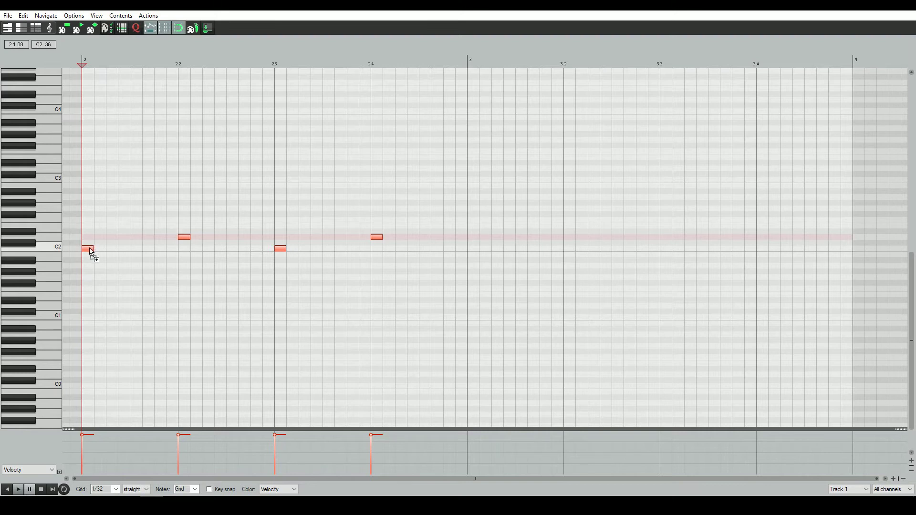
ctrl+click(87, 252)
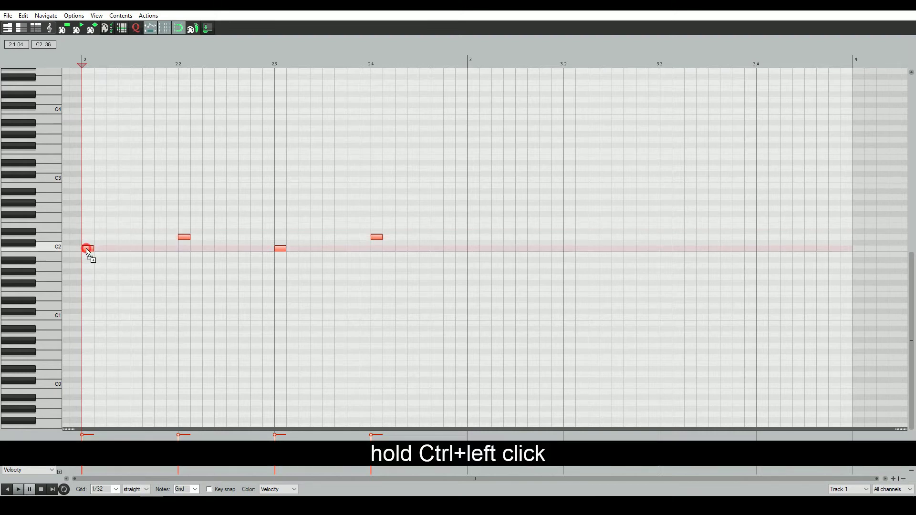
drag(92, 251, 472, 251)
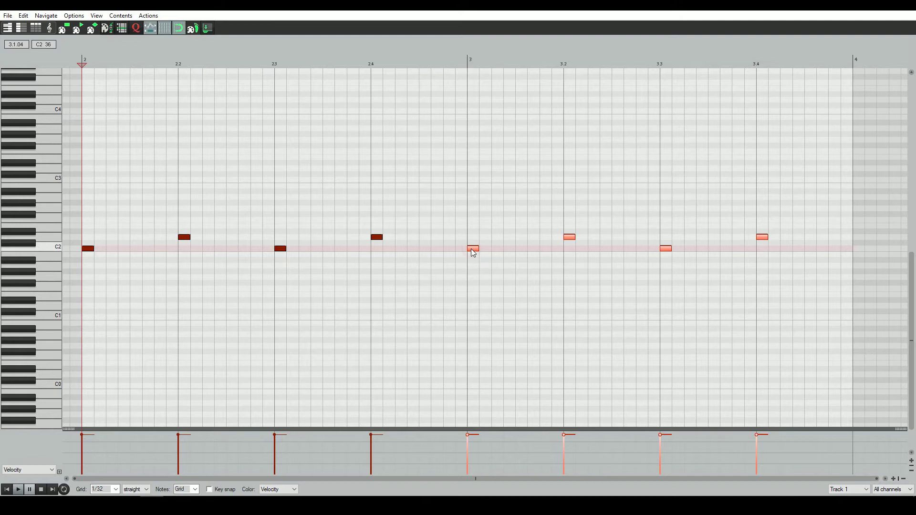
key(space)
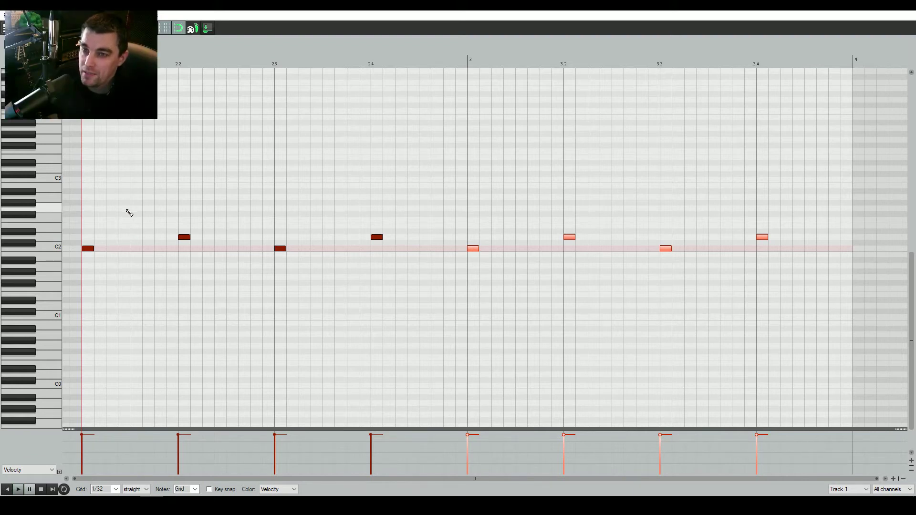
key(space)
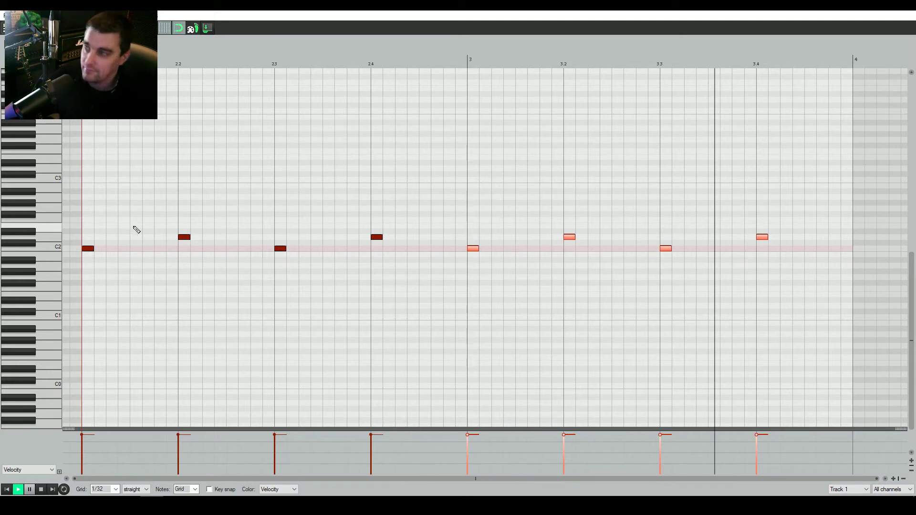
key(space)
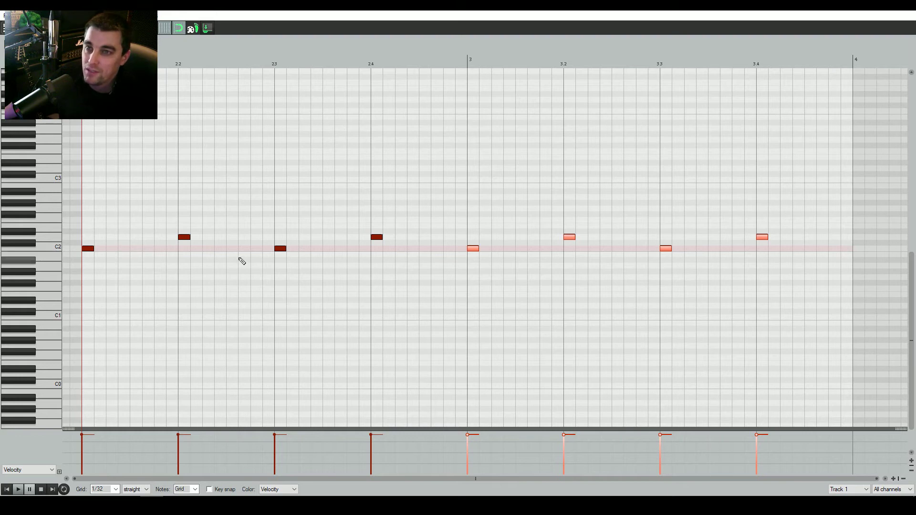
Try an extra C2 note halfway between beats 2.3 and 2.4, shift it two grid steps earlier, and play both versions
click(328, 249)
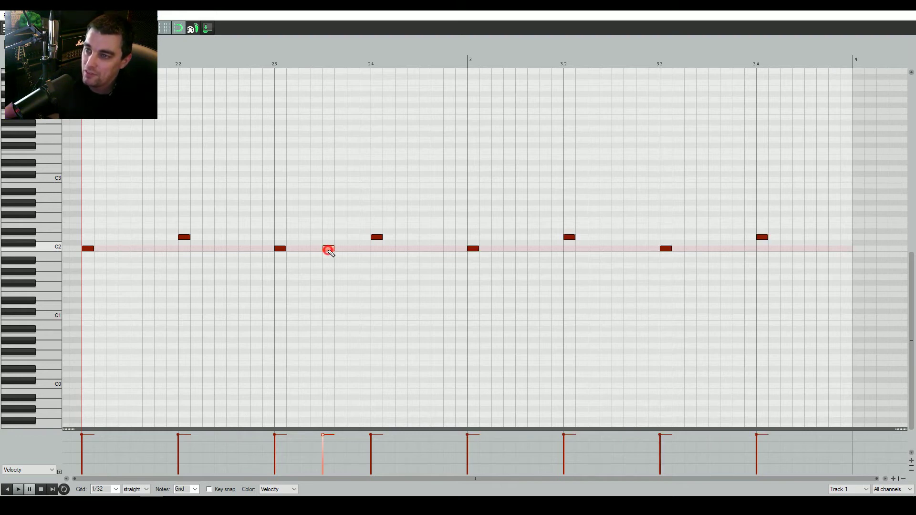
key(space)
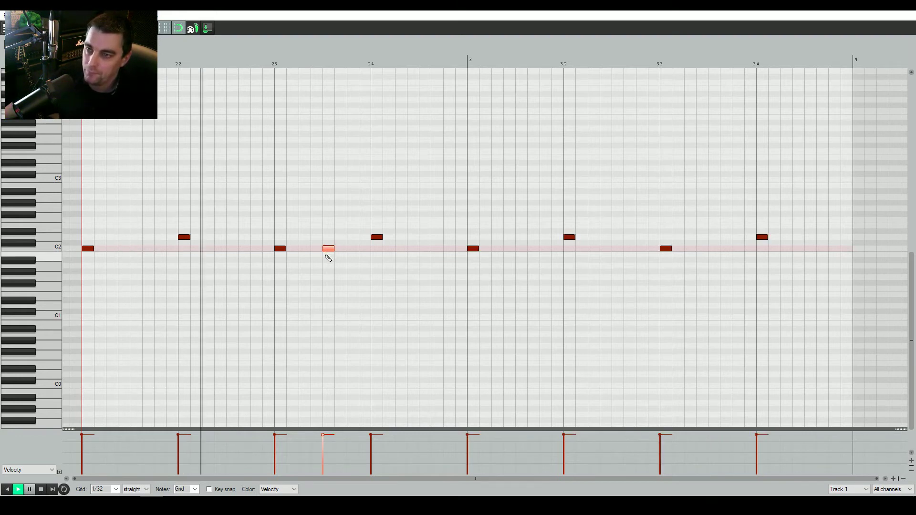
key(space)
drag(329, 249, 304, 251)
key(space)
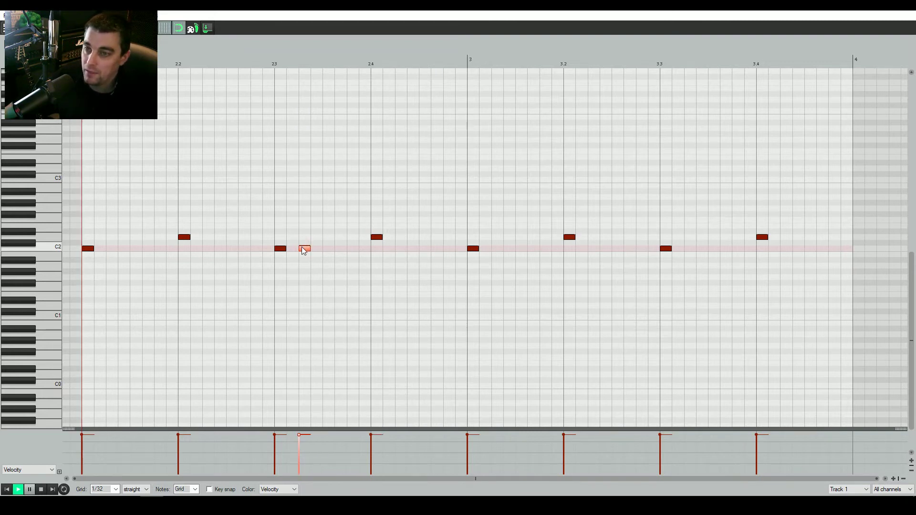
key(space)
Try the extra C2 note closer to beat 2.4 and back near beat 2.3, playing the pattern for each position
drag(303, 249, 337, 252)
key(space)
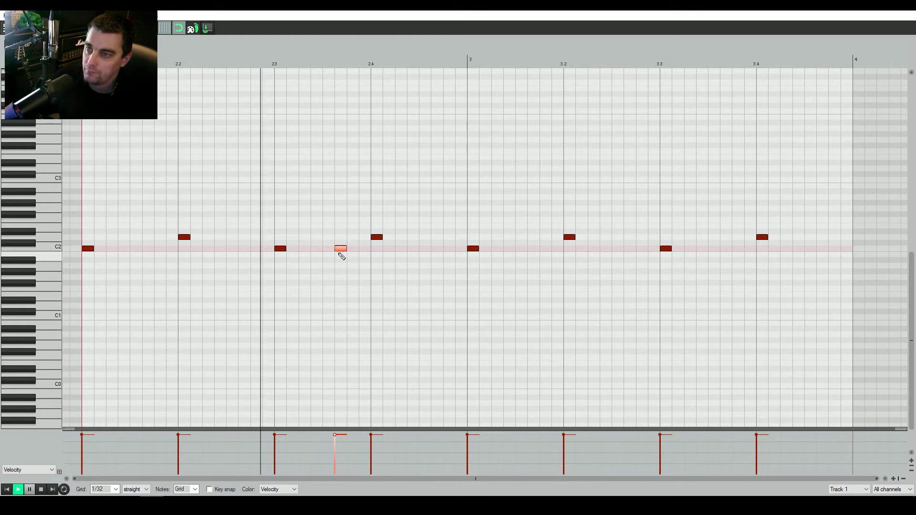
key(space)
key(space)
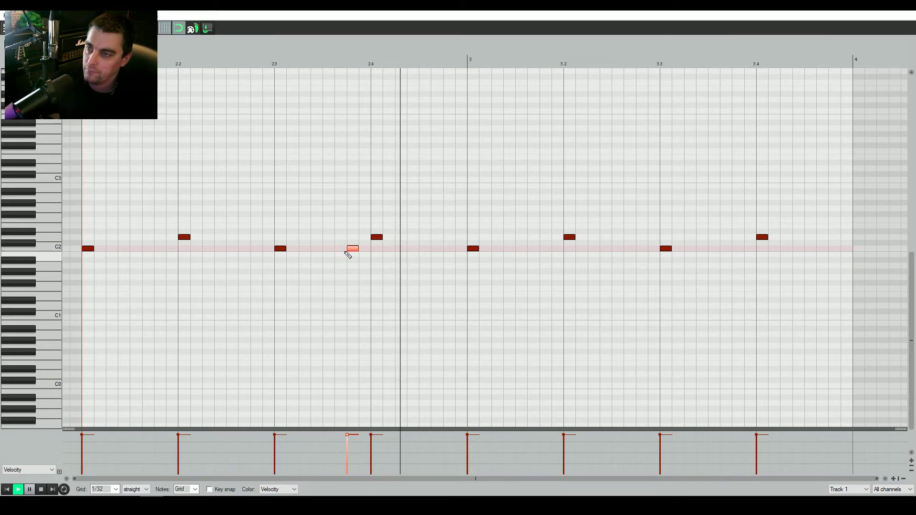
key(space)
drag(352, 249, 301, 248)
key(space)
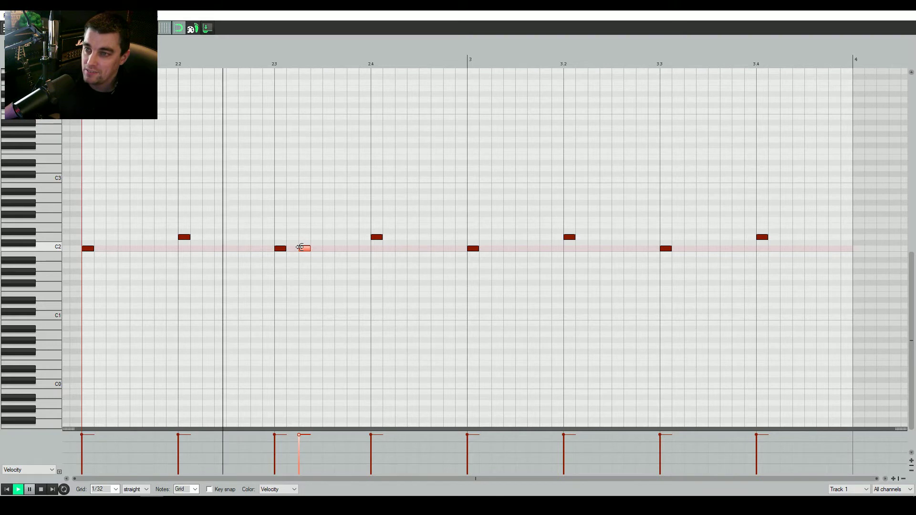
key(space)
key(space)
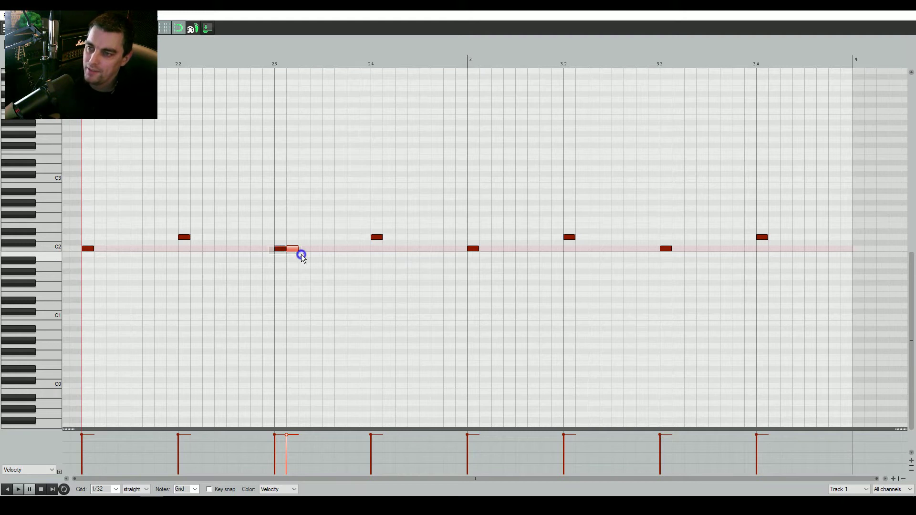
Try filling the C2 row between beats 2.3 and 2.4 with consecutive 1/32 notes, play it, and delete the extra notes
click(295, 252)
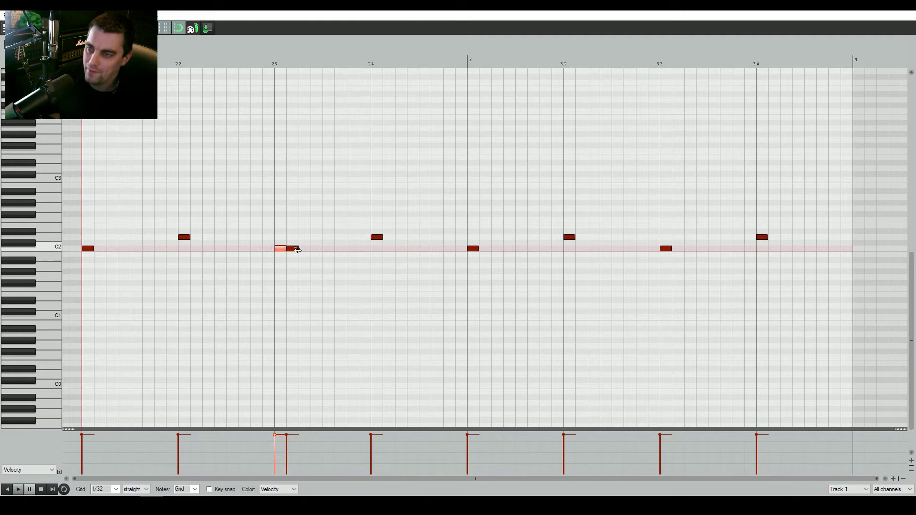
click(311, 252)
click(320, 252)
click(333, 252)
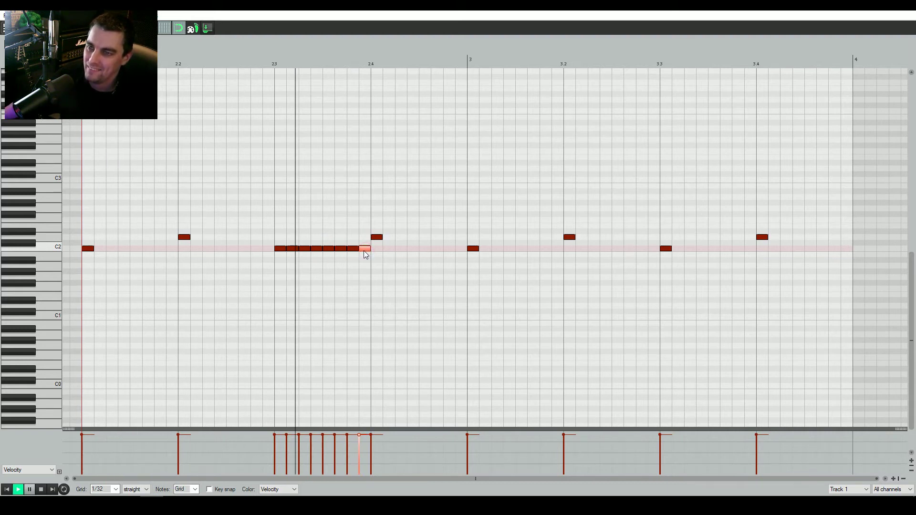
key(Delete)
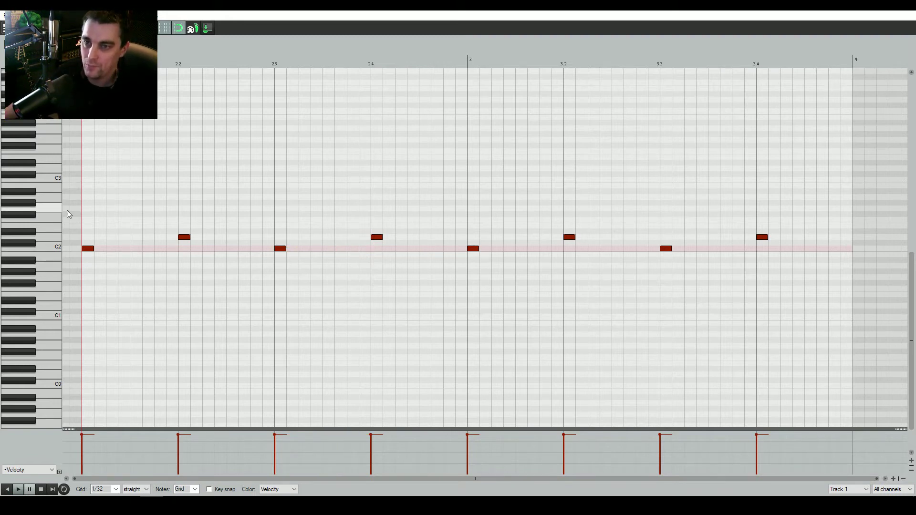
Audition the drum sounds above C2 on the piano keys and add a D3 note at the start of measure 3
drag(42, 230, 42, 171)
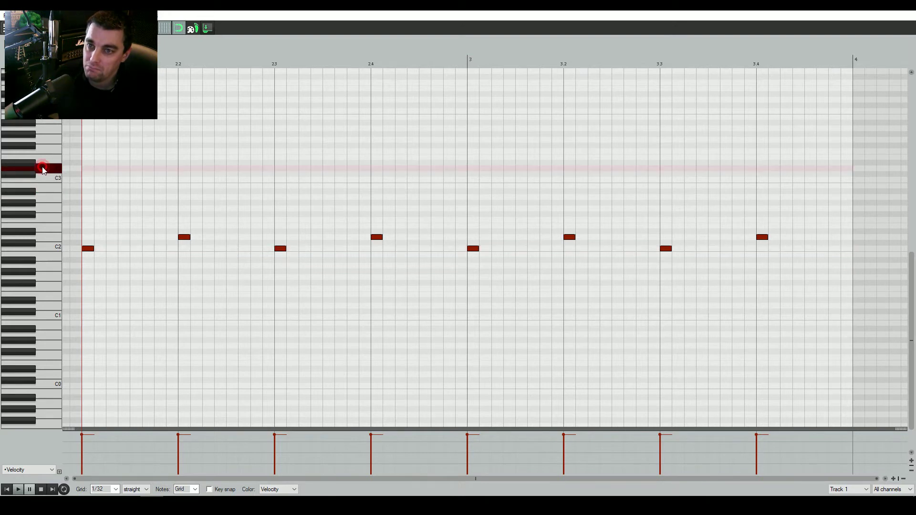
click(42, 167)
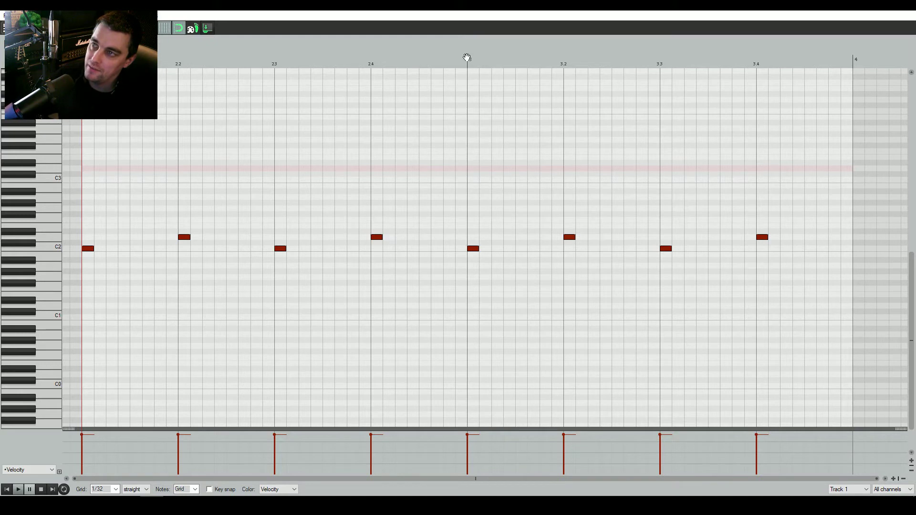
click(468, 59)
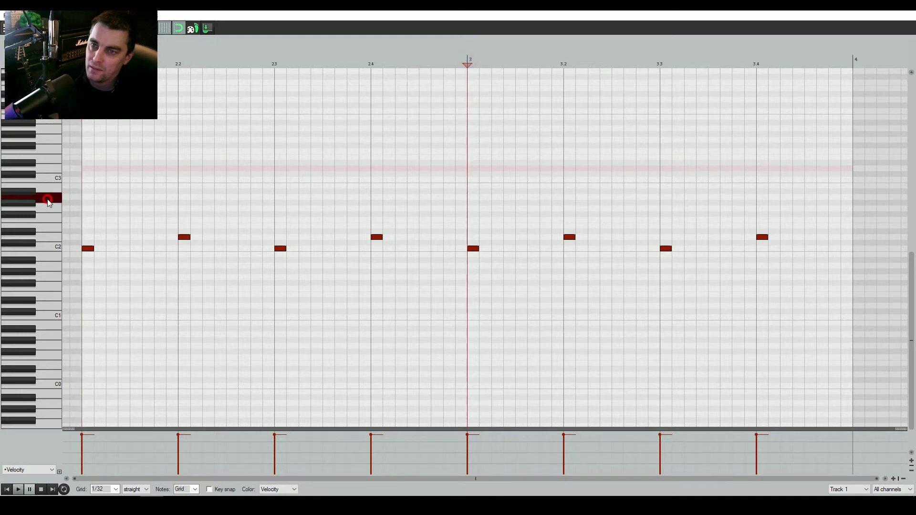
drag(48, 196, 47, 170)
click(47, 170)
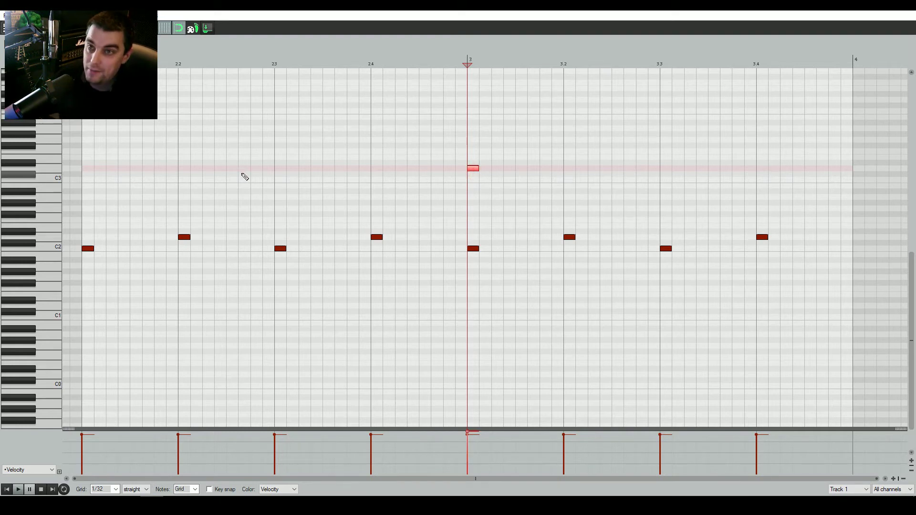
Play the two-measure pattern from the start of measure 2
click(82, 63)
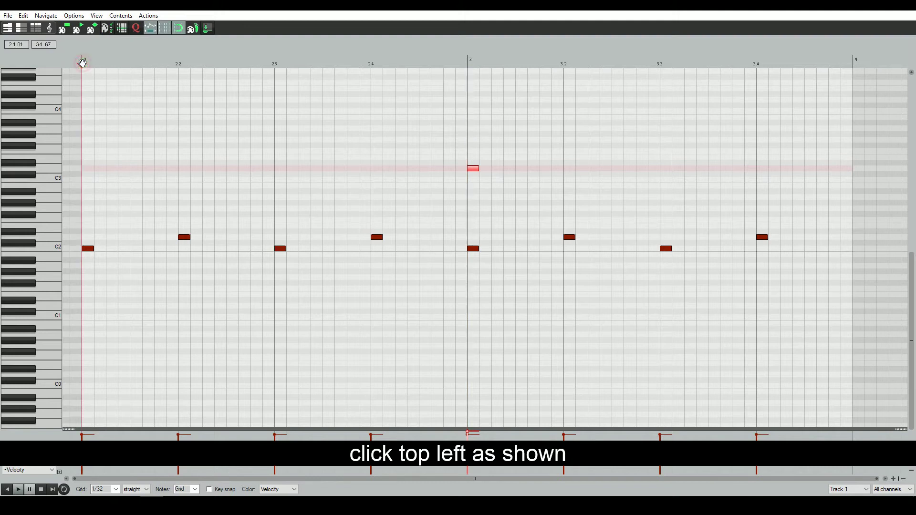
key(space)
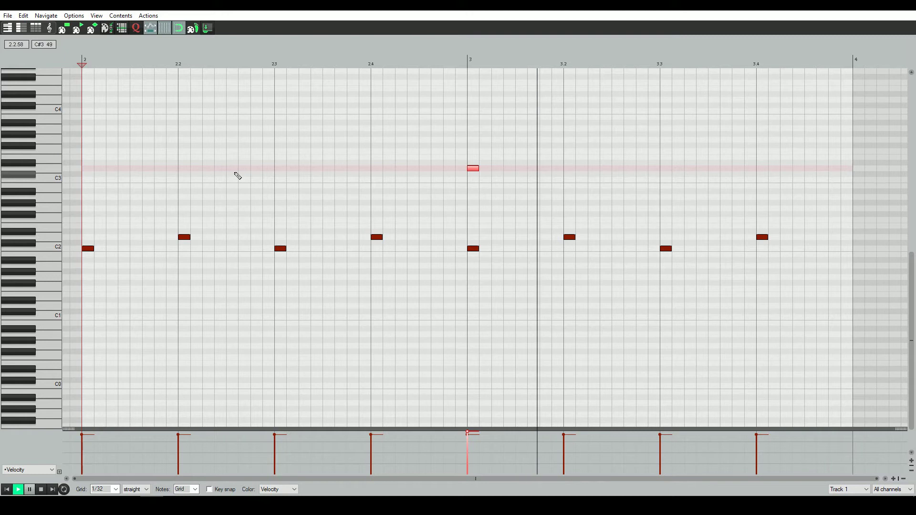
key(space)
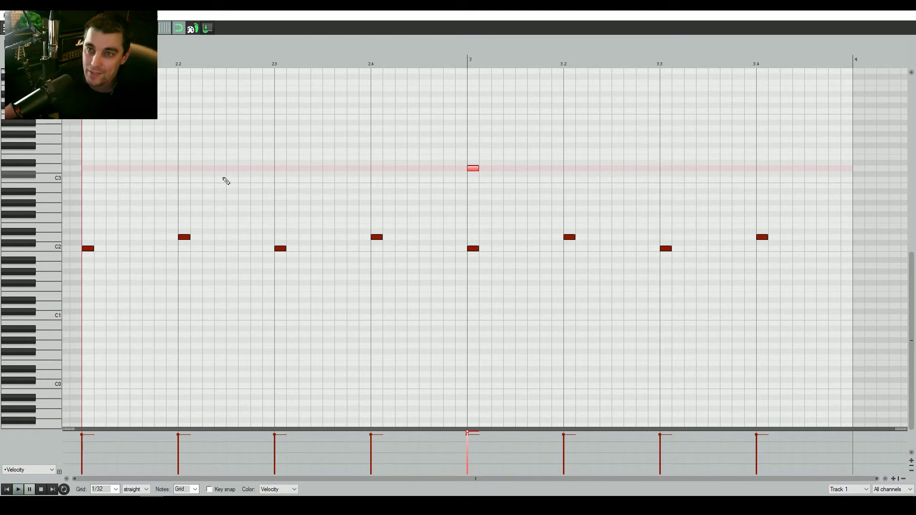
Audition the E3 sound, move the D3 note at the start of measure 3 up to E3, and play the pattern
click(48, 158)
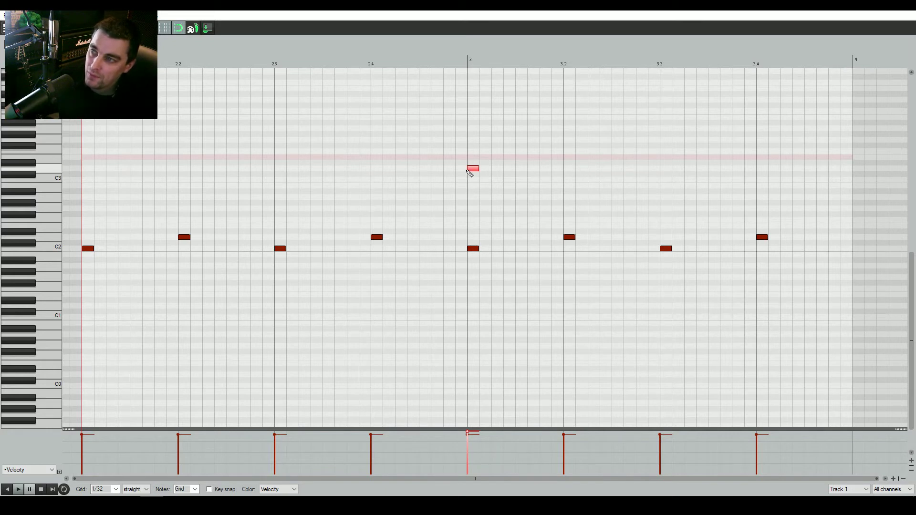
click(472, 170)
drag(474, 170, 473, 159)
key(space)
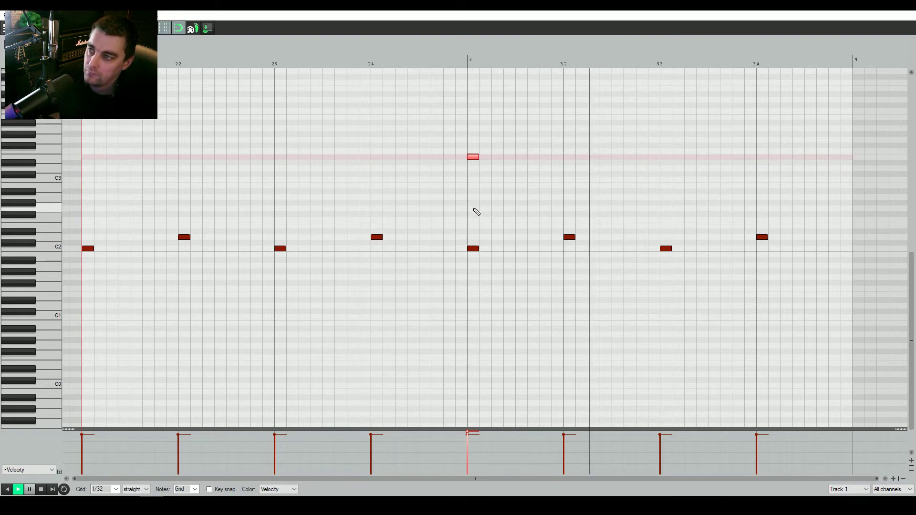
key(space)
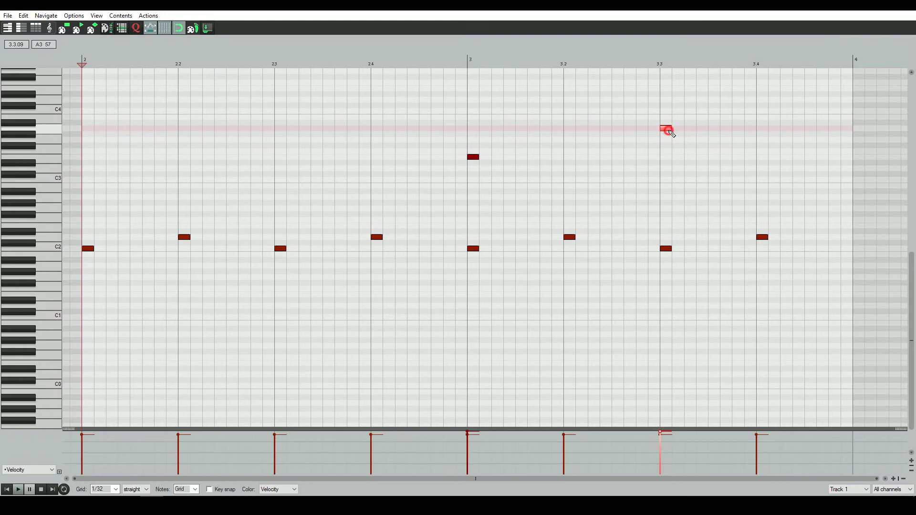
Add an A3 note at beat 3.3 and play the pattern
key(space)
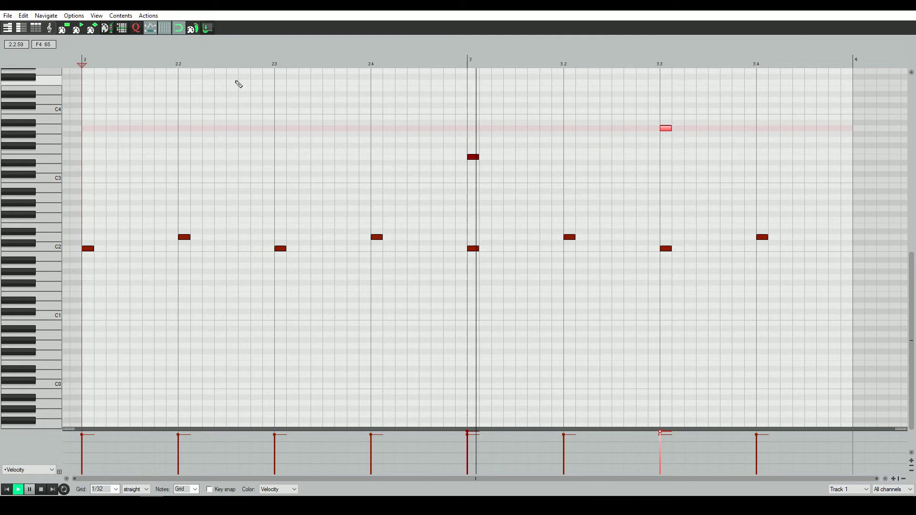
key(space)
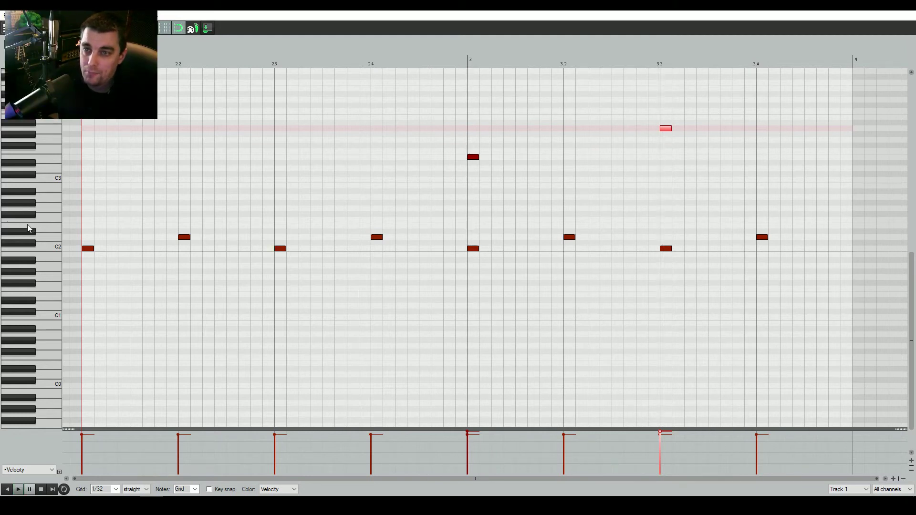
Audition other drum keys and add a G#2 note on each of the four beats of measure 2
click(40, 128)
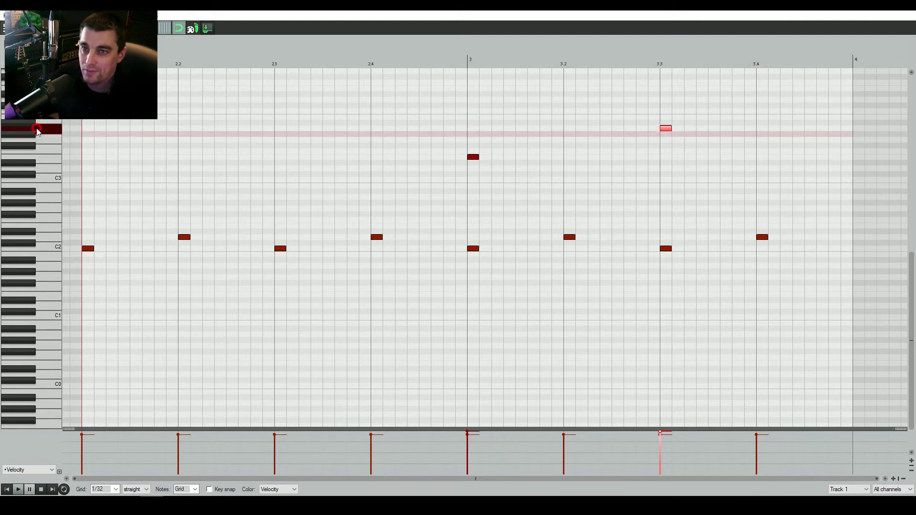
click(28, 148)
drag(28, 155, 29, 166)
click(82, 203)
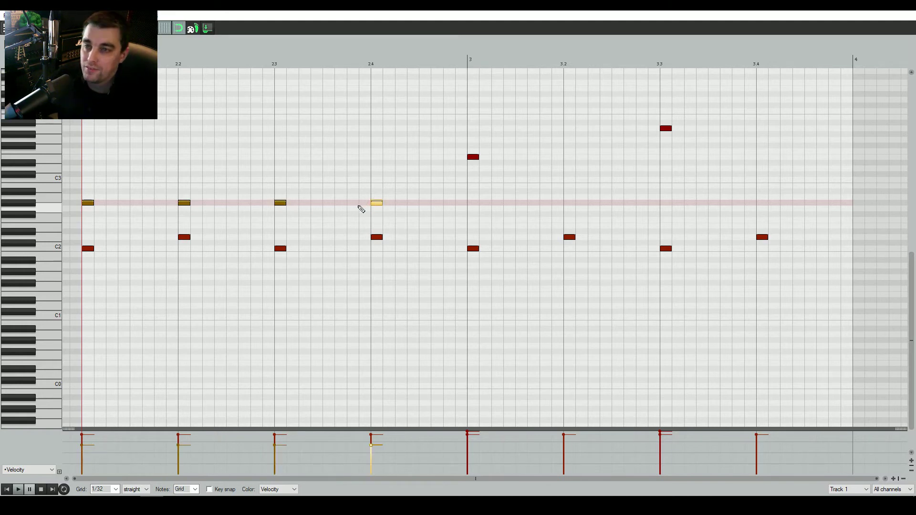
Copy the four G#2 notes of measure 2 to the start of measure 3 and play the pattern
click(410, 179)
drag(412, 182, 470, 205)
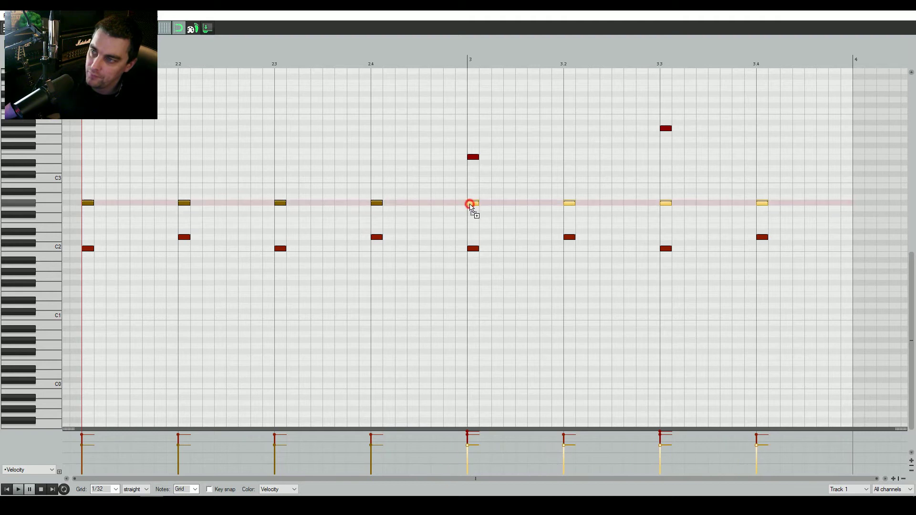
key(space)
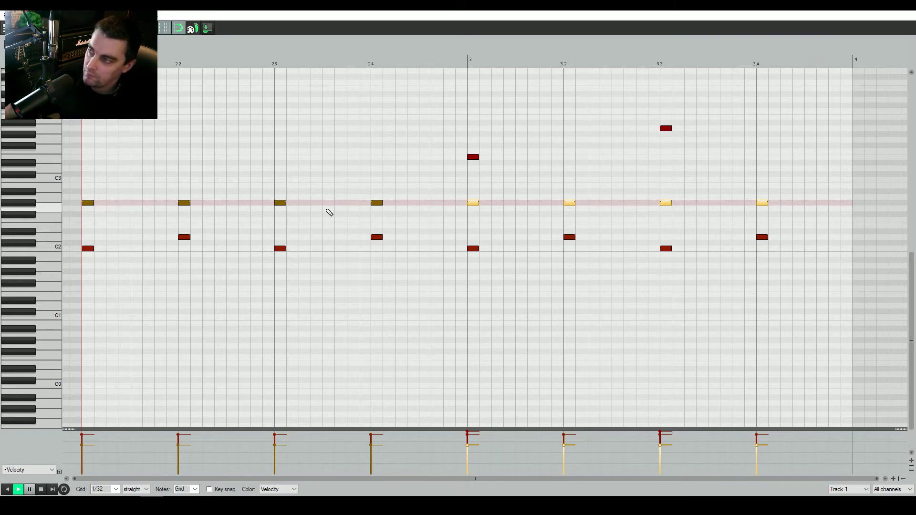
key(space)
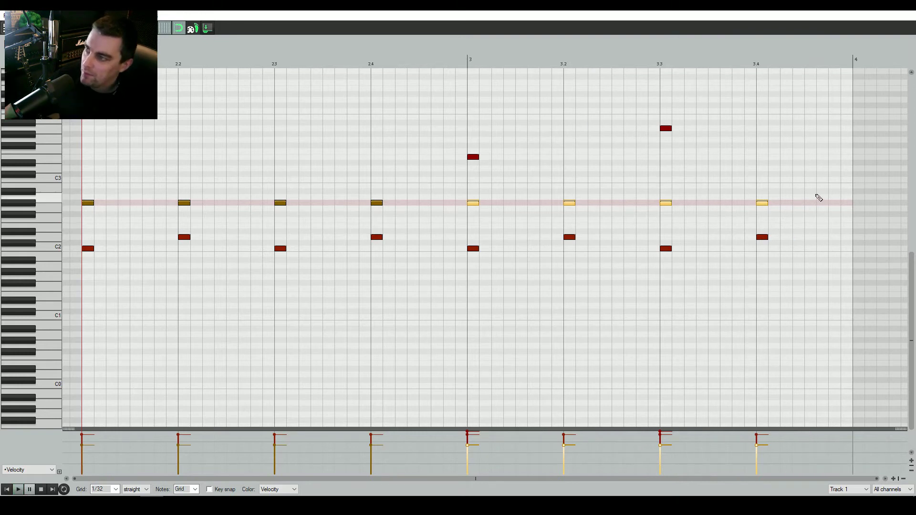
Select all eight G#2 notes, raise their velocity to match the C2 and D2 notes, and play the pattern
drag(802, 187, 80, 215)
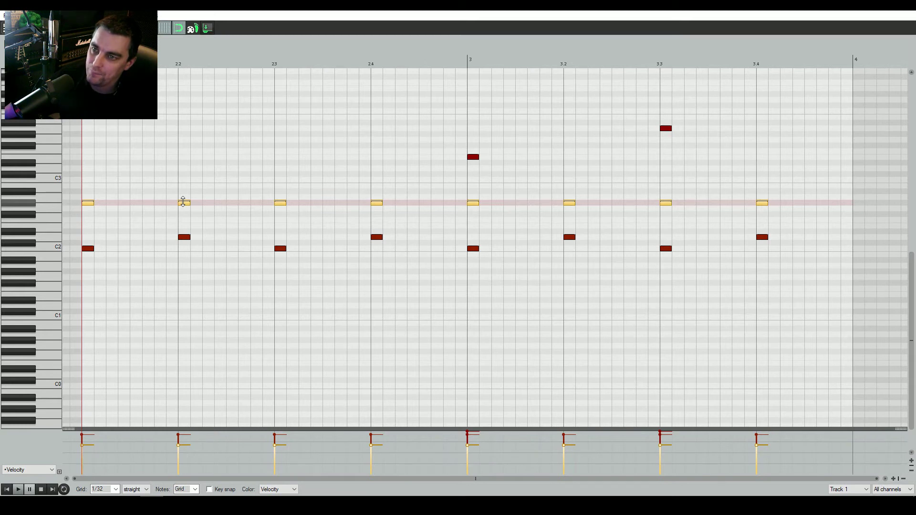
drag(183, 202, 184, 197)
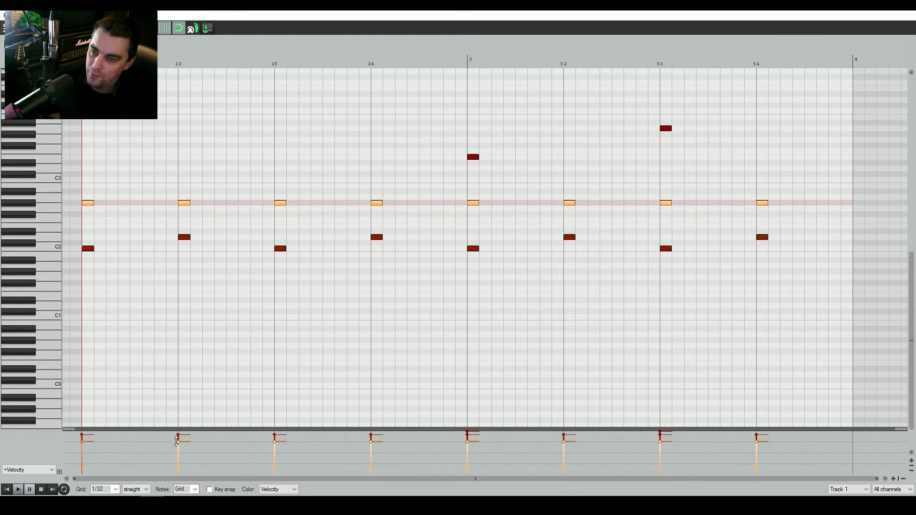
drag(177, 441, 178, 436)
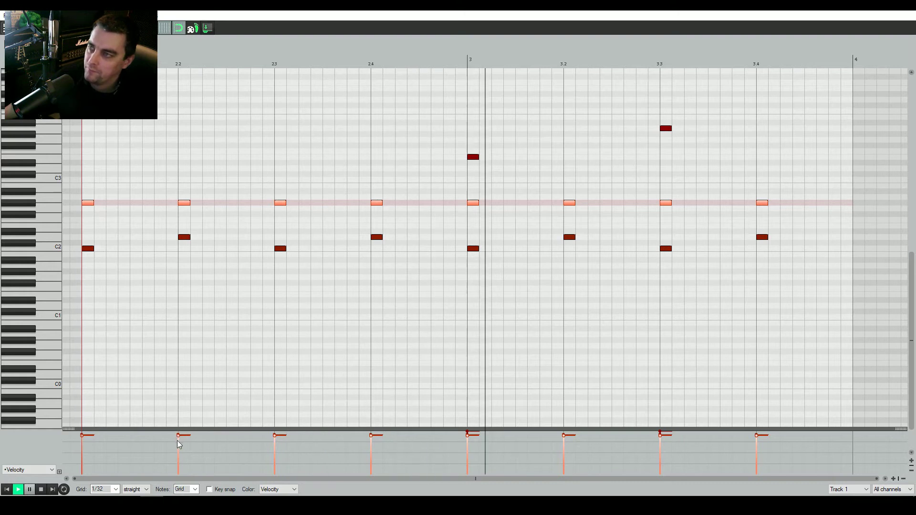
key(space)
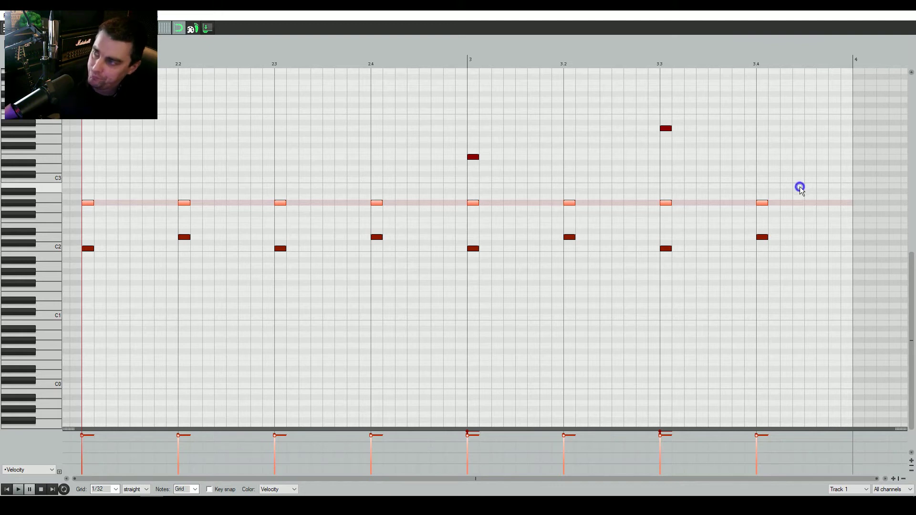
Copy the eight G#2 notes half a beat later to make an eighth-note row, and play the pattern
drag(799, 187, 322, 216)
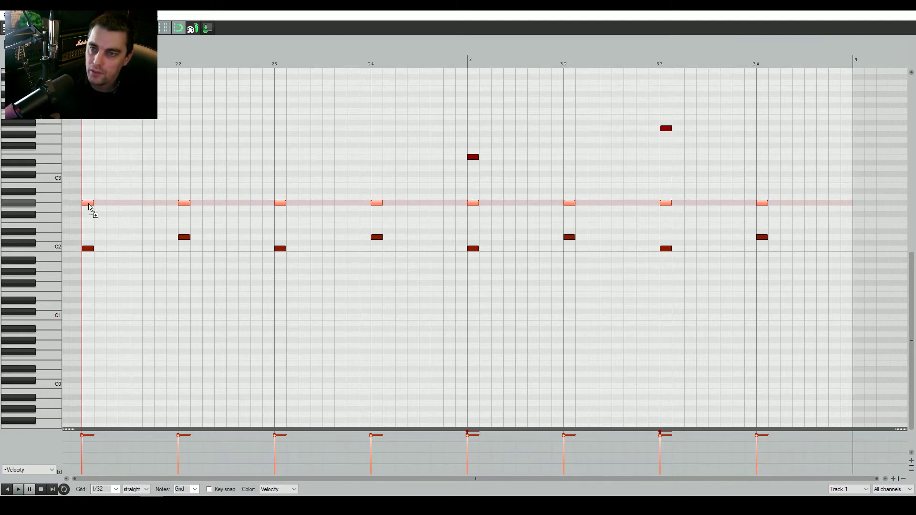
drag(89, 205, 138, 207)
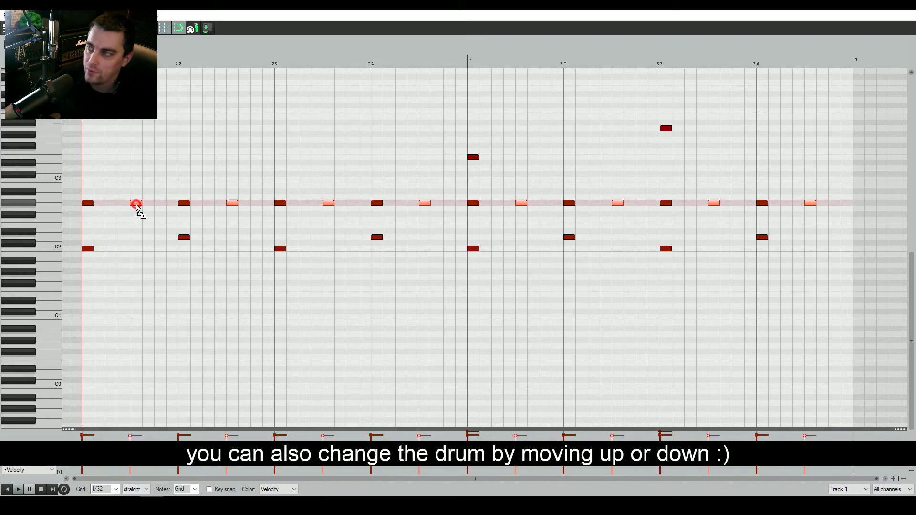
key(space)
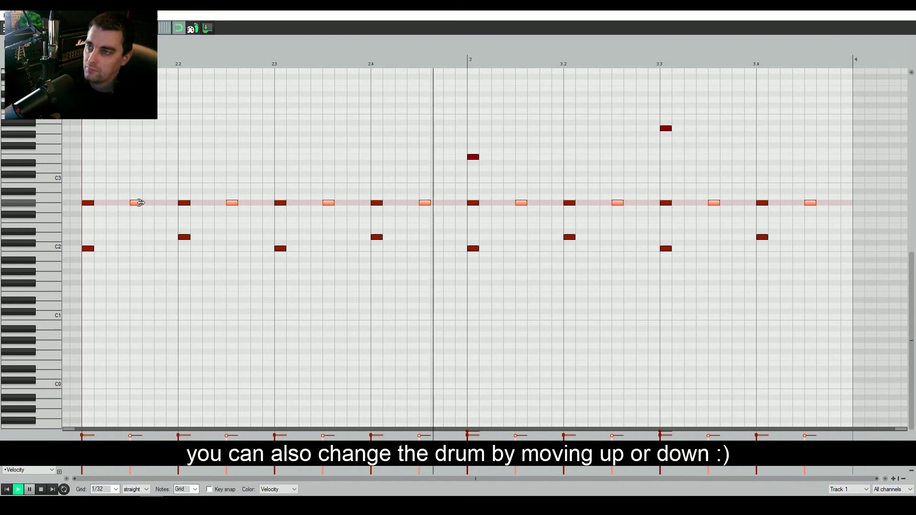
key(space)
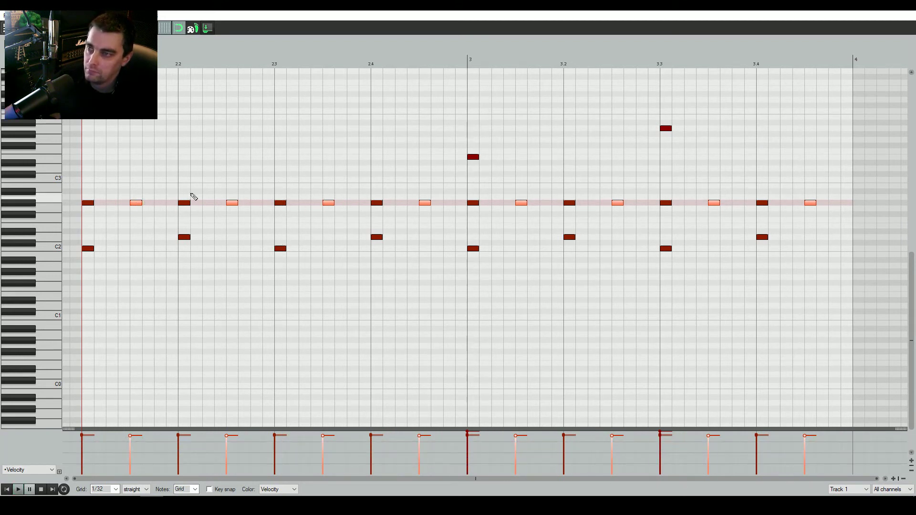
Add C2 notes midway between 2.1 and 2.2 and a quarter and half beat after 2.3, plus a D2 note three-quarters after 2.4, and play
click(137, 250)
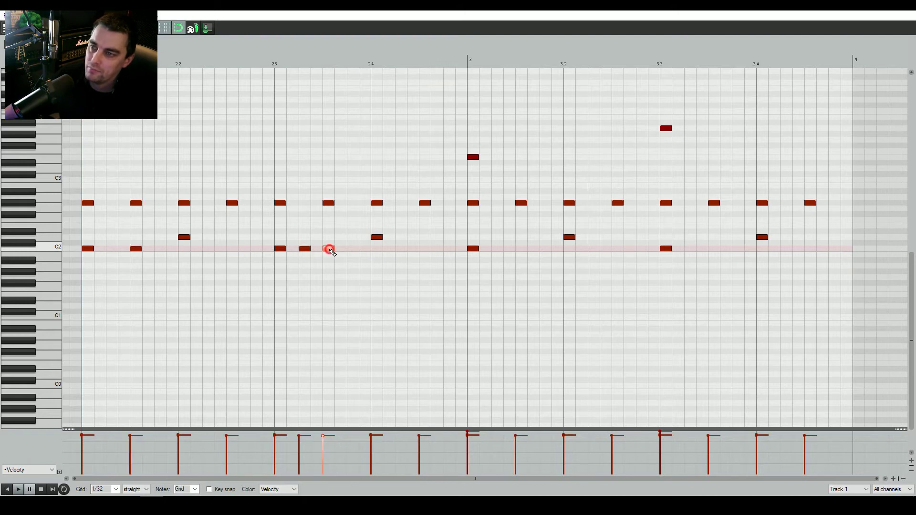
click(451, 204)
drag(451, 206, 449, 239)
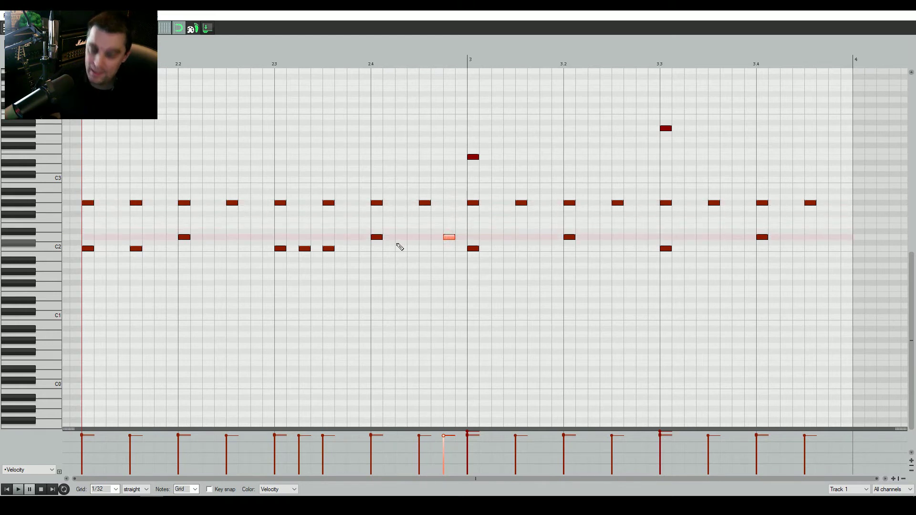
key(space)
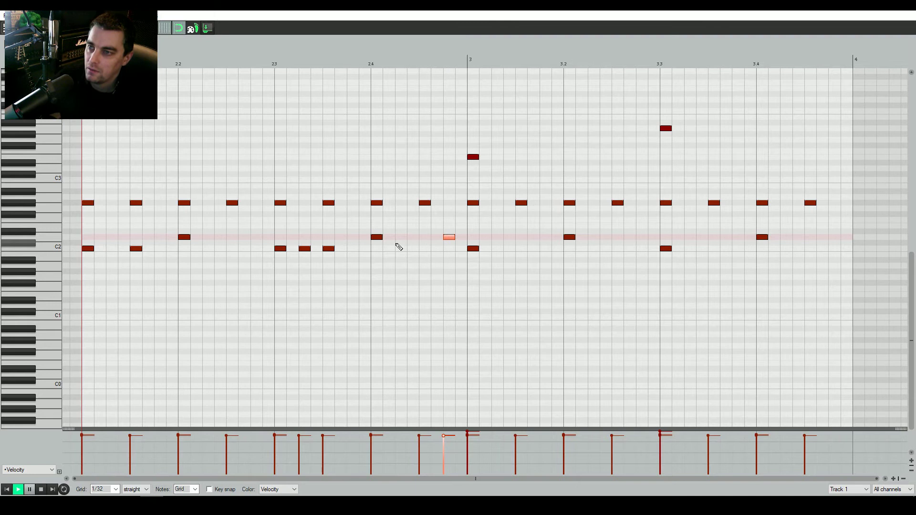
key(space)
Add D2 notes half a beat after beats 3.3 and 3.4, plus one directly before the last note
click(744, 58)
click(714, 237)
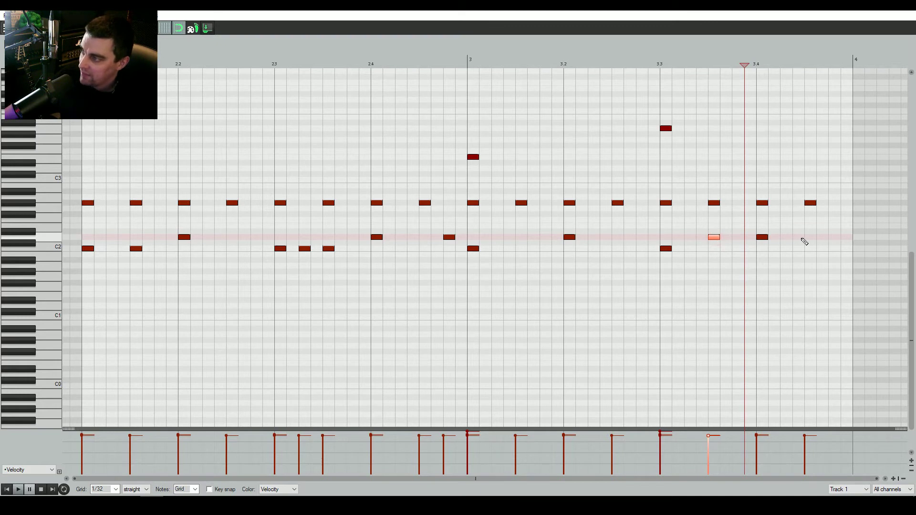
click(811, 238)
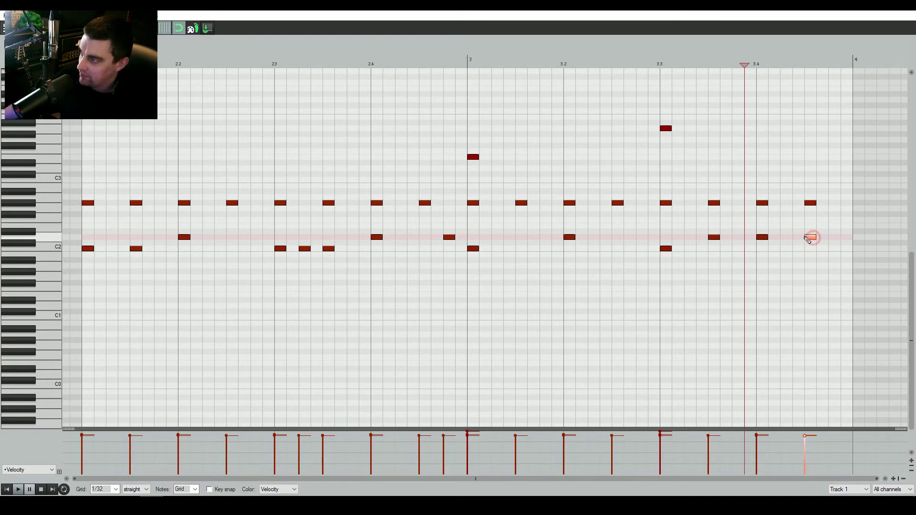
key(space)
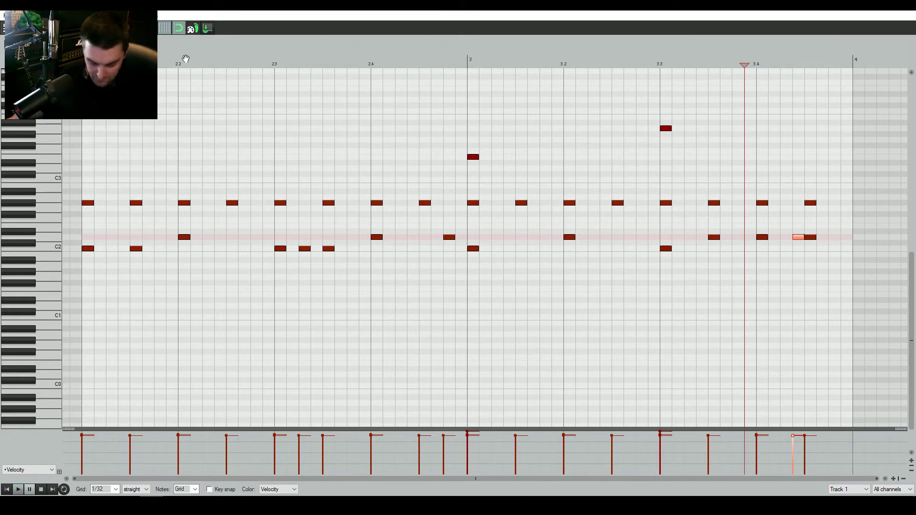
Play the pattern from measure 2, shift the extra D2 note after beat 3.4 one grid step earlier, and play it again
click(82, 60)
key(space)
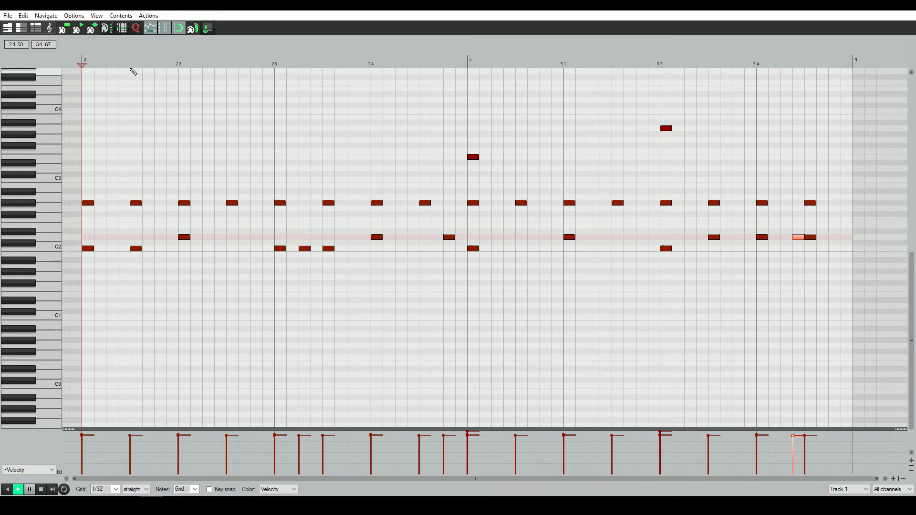
key(space)
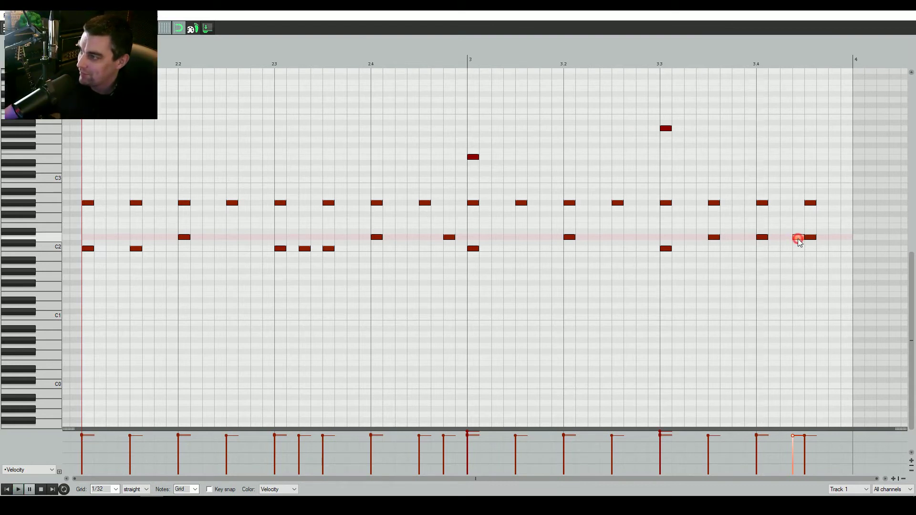
drag(799, 238, 790, 238)
key(space)
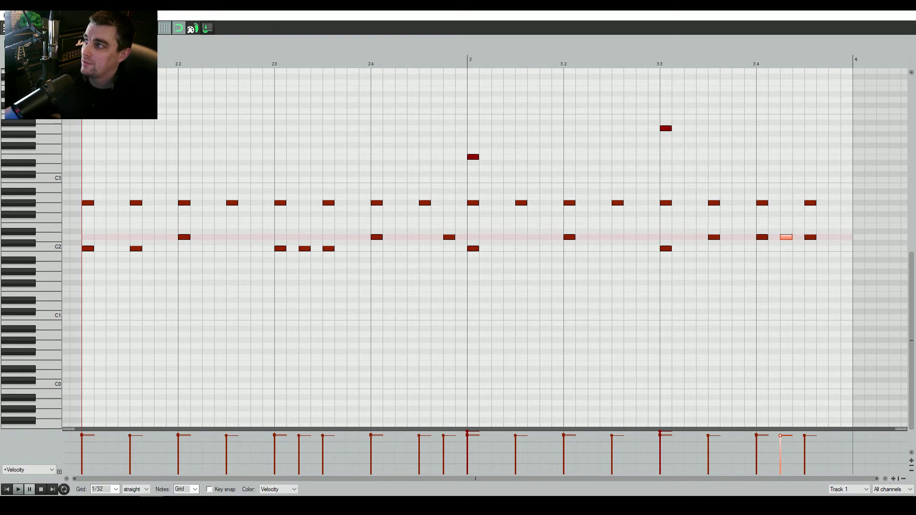
Close the MIDI editor and place the edit cursor at 5.1.00 in the arrangement
key(Escape)
click(360, 60)
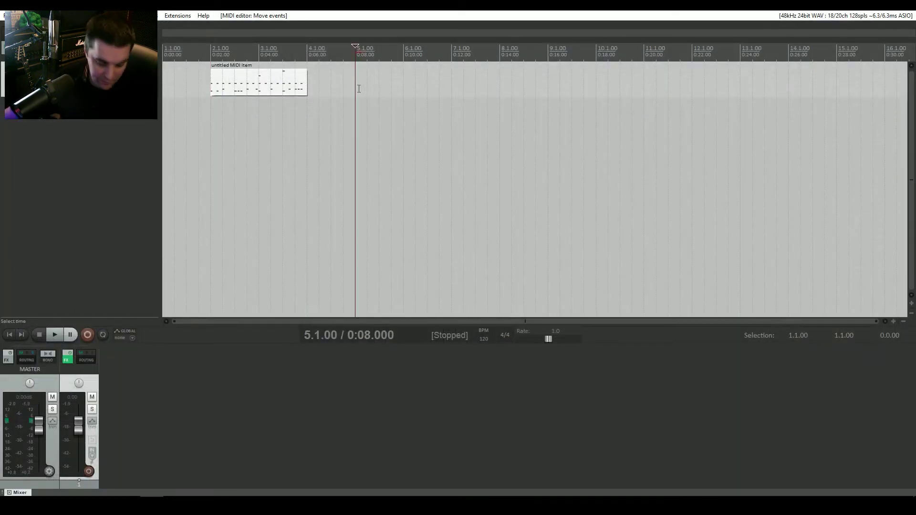
drag(359, 89, 428, 92)
click(385, 91)
key(Delete)
click(354, 56)
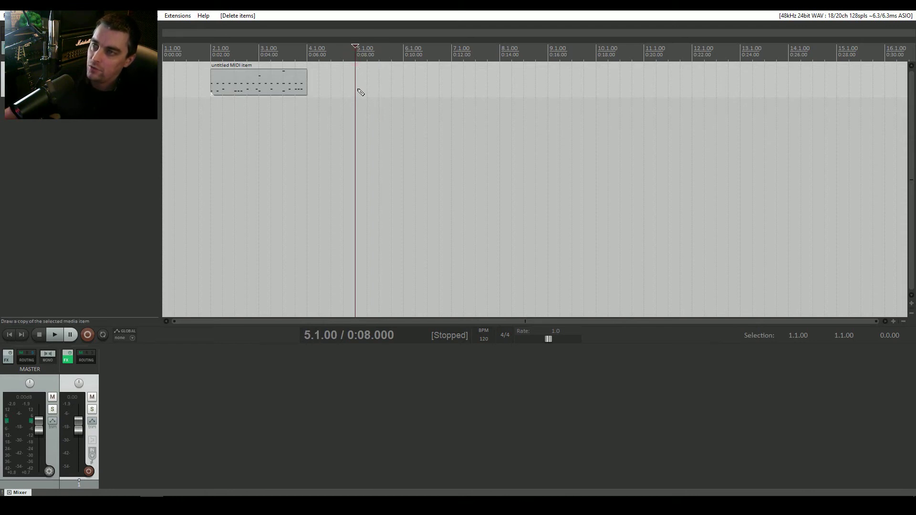
mouse_move(358, 90)
mouse_down()
mouse_move(604, 84)
mouse_move(395, 84)
mouse_move(587, 84)
mouse_move(551, 88)
mouse_up()
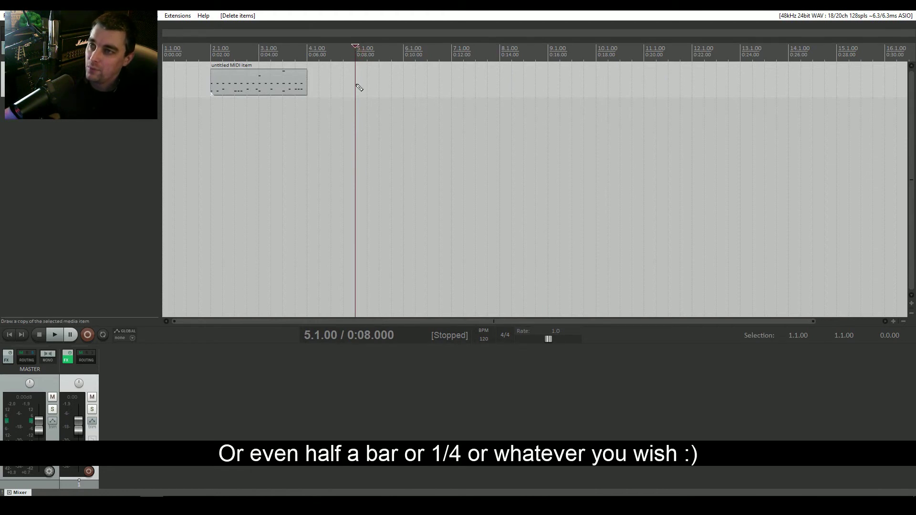
Draw a one-measure MIDI item from 5.1.00 to 6.1.00 on the drum track and open it in the MIDI editor
drag(359, 85, 401, 87)
click(386, 89)
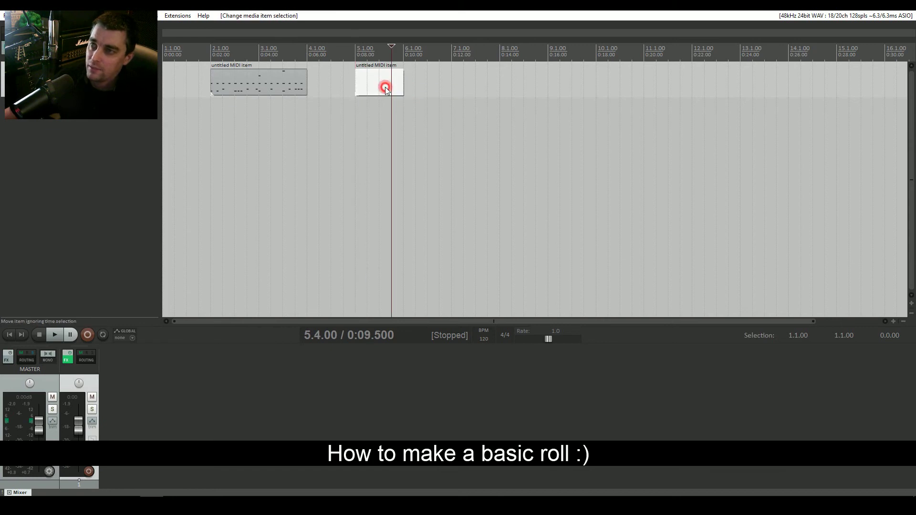
double_click(385, 89)
scroll(260, 158, up, 3)
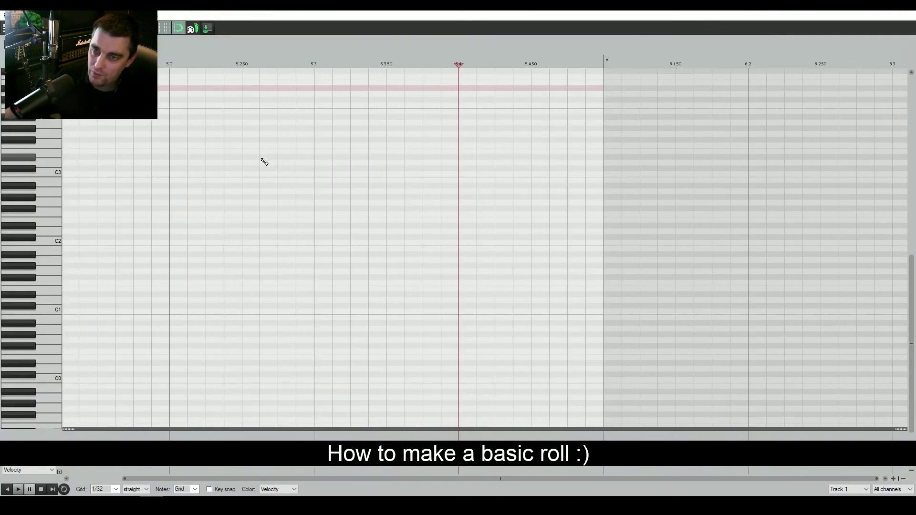
scroll(251, 161, down, 1)
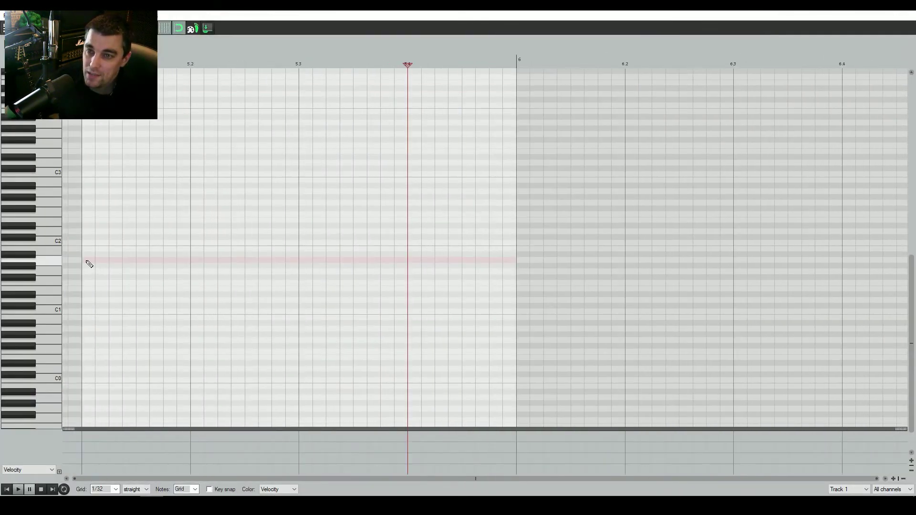
Add C2 notes on beats 5.1 and 5.3, and play from the start of measure 5
drag(42, 274, 40, 249)
click(40, 243)
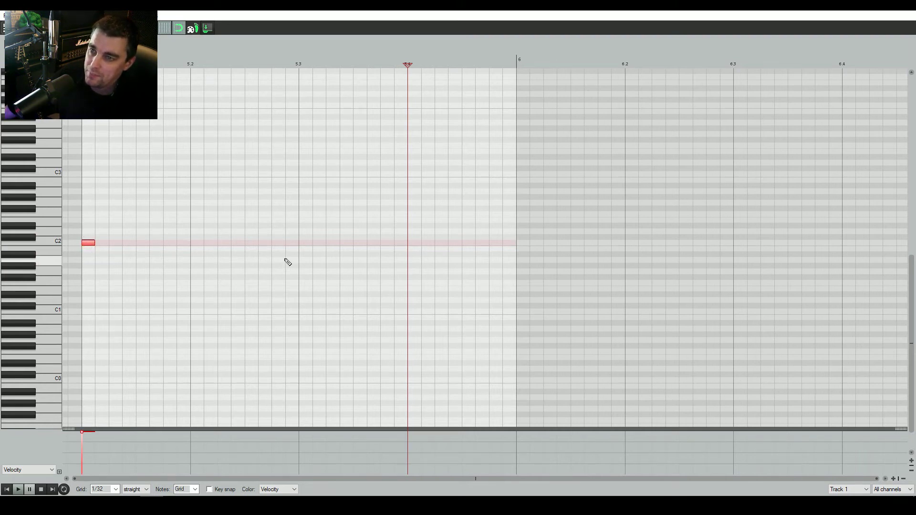
click(305, 244)
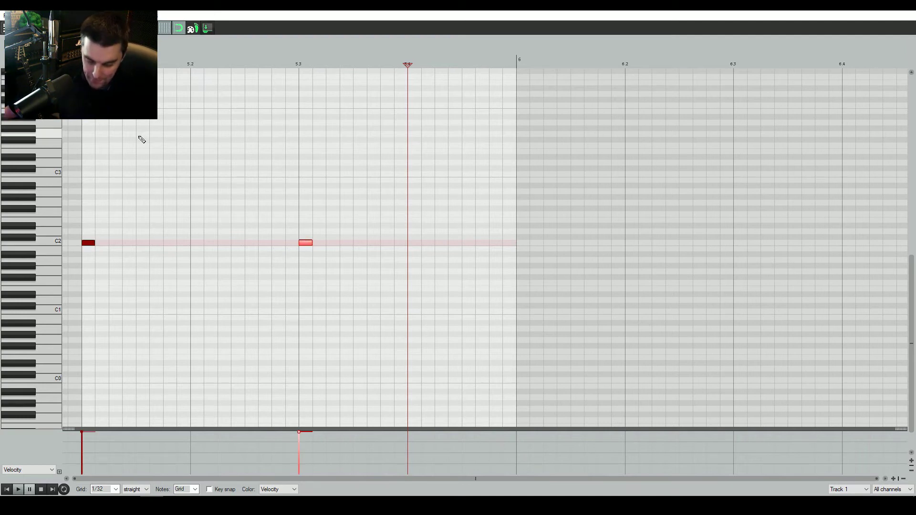
click(83, 60)
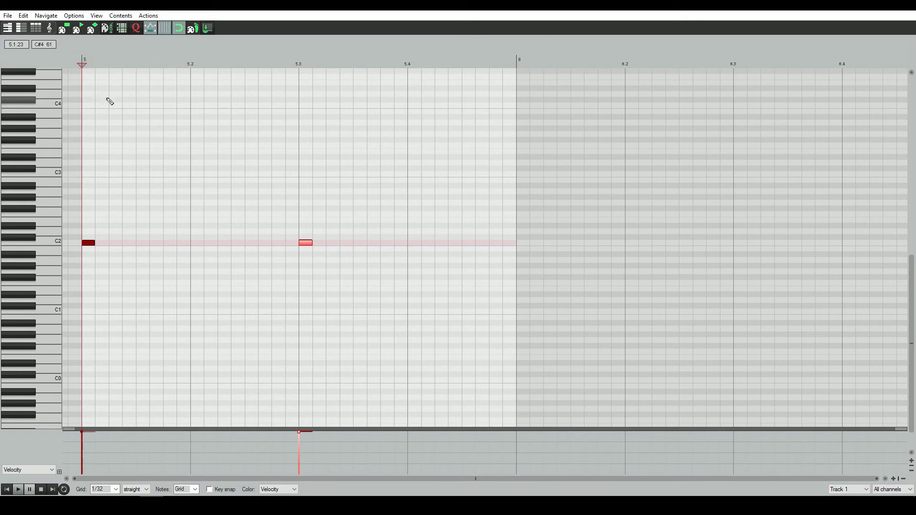
key(space)
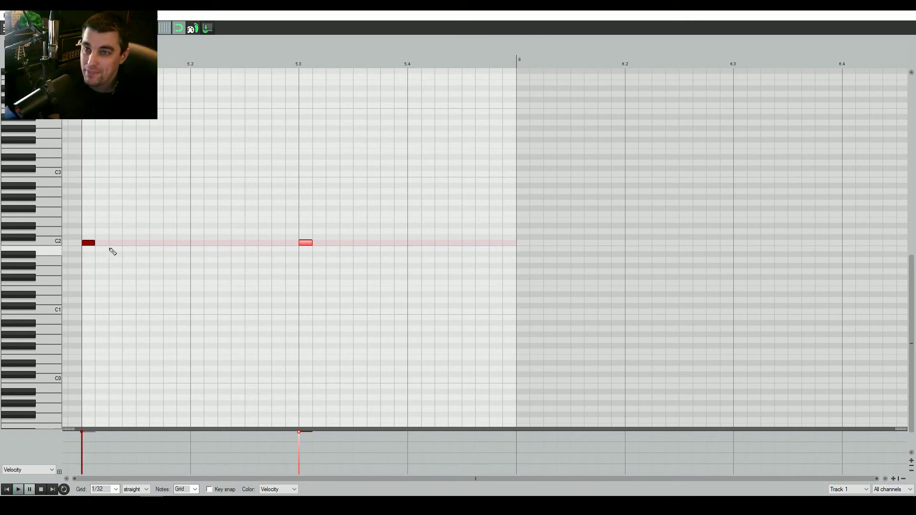
key(space)
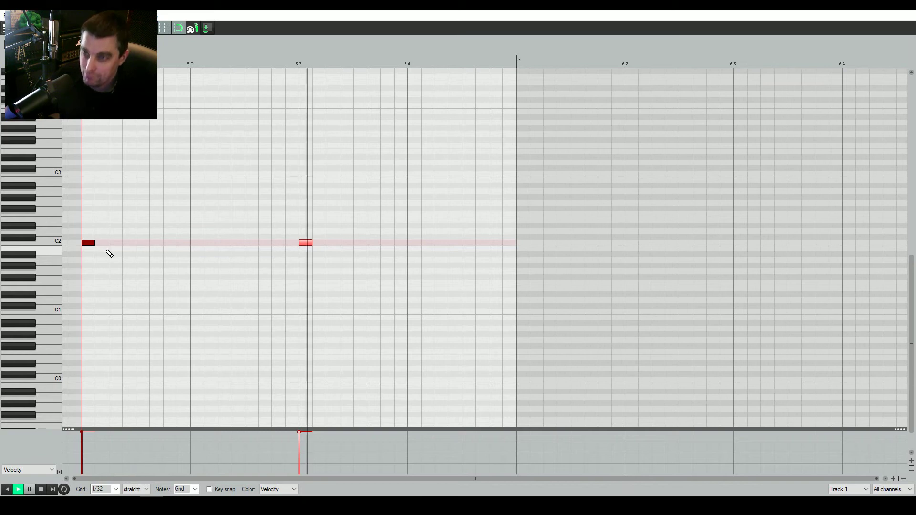
key(space)
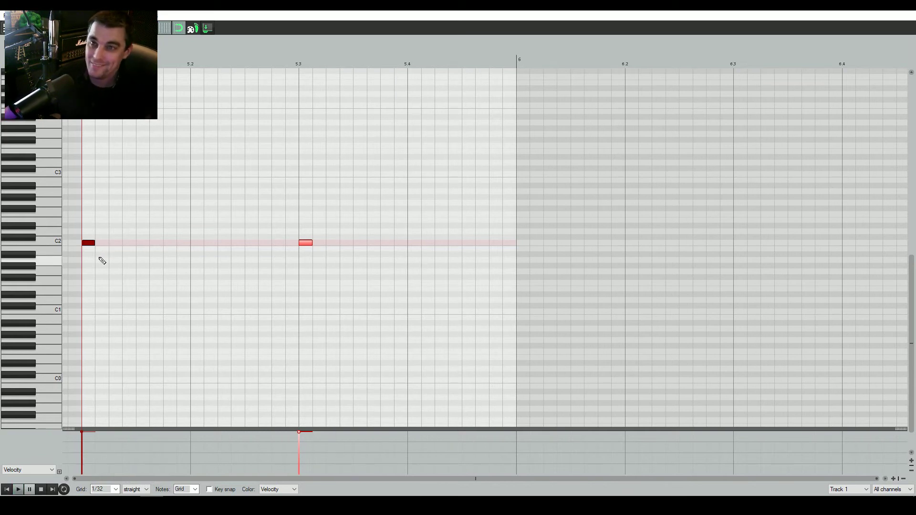
Audition the D2 and F2 drum sounds on the piano roll keyboard
click(39, 229)
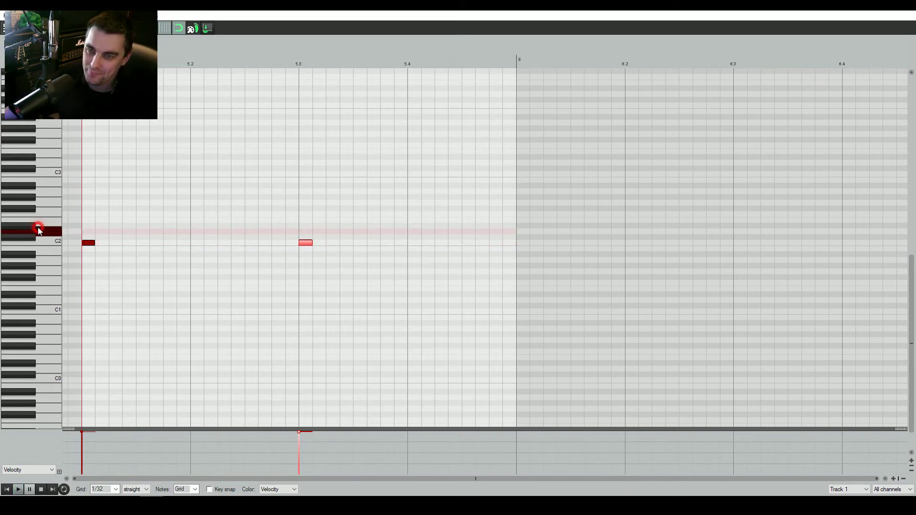
click(42, 210)
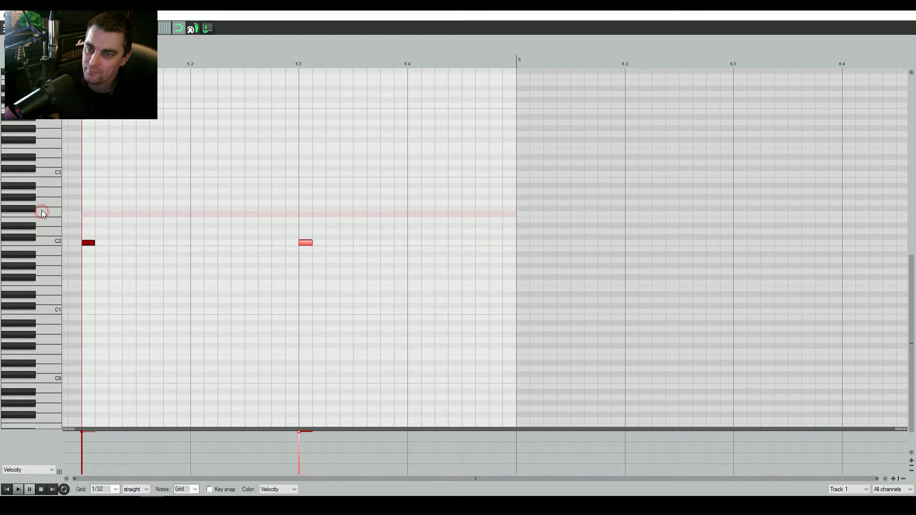
click(42, 213)
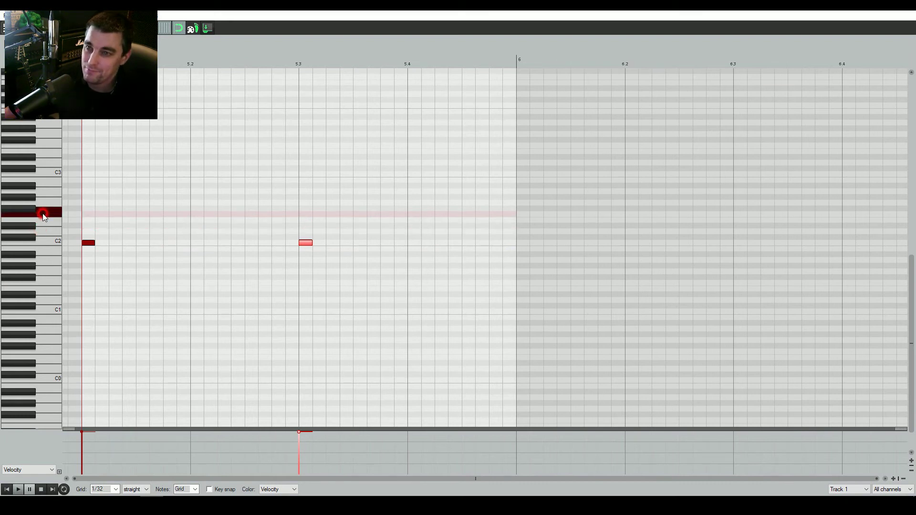
click(52, 211)
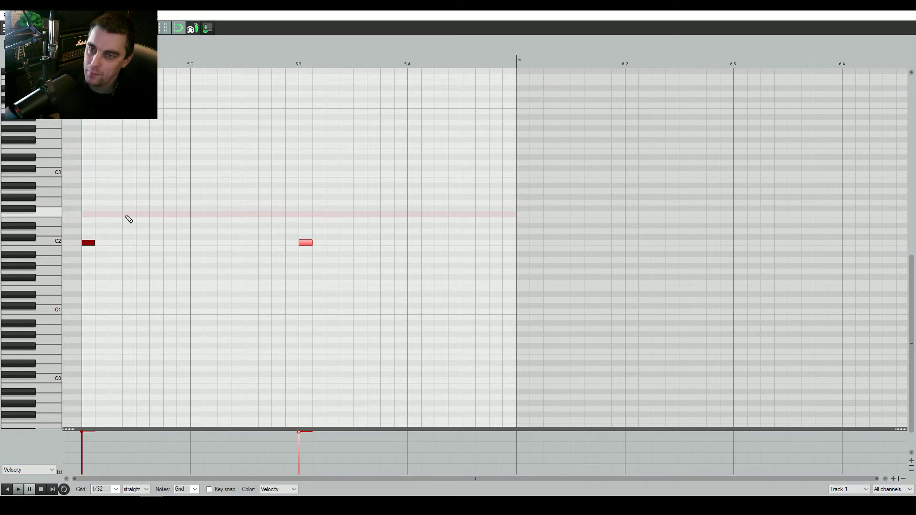
Add F2 notes half a beat after 5.1 and on beat 5.2, playing the pattern after each addition
click(135, 214)
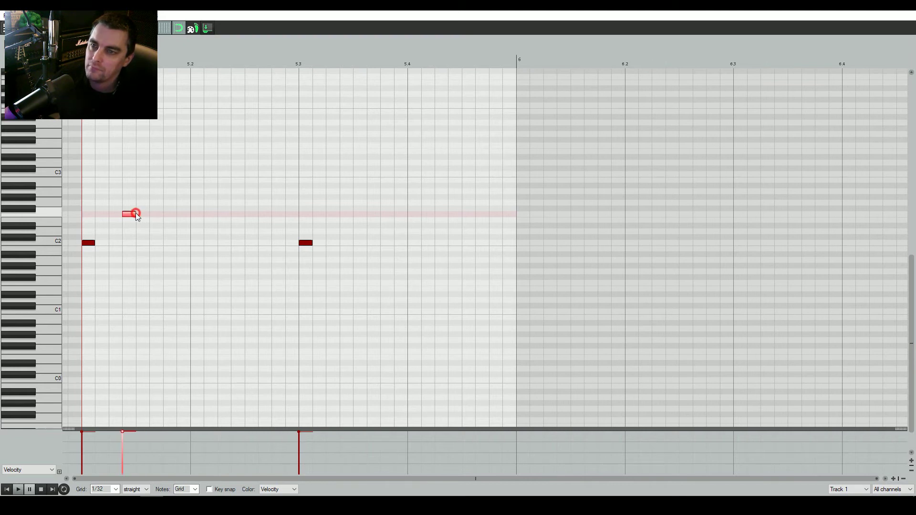
drag(133, 214, 139, 216)
key(space)
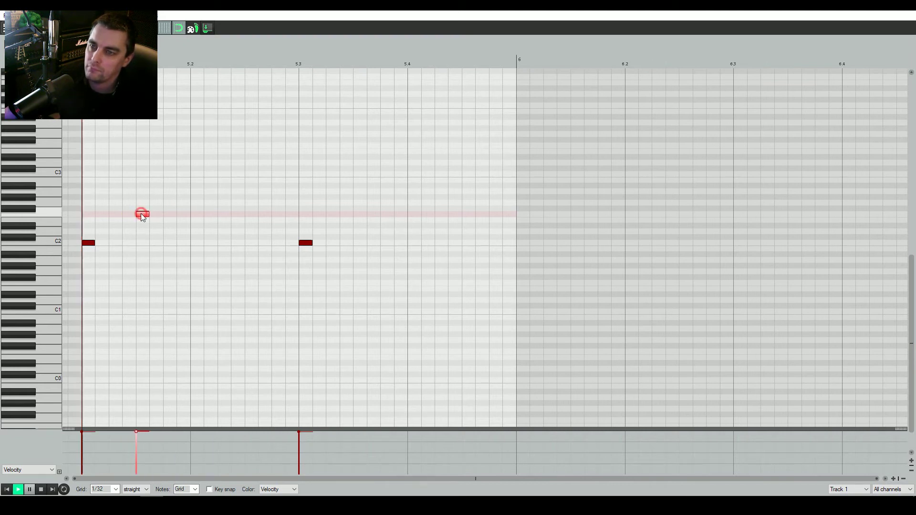
key(space)
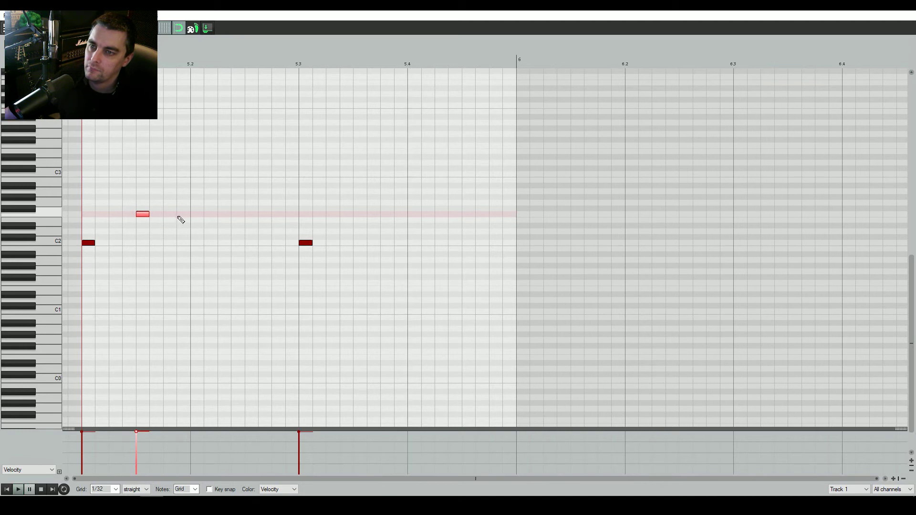
click(196, 215)
key(space)
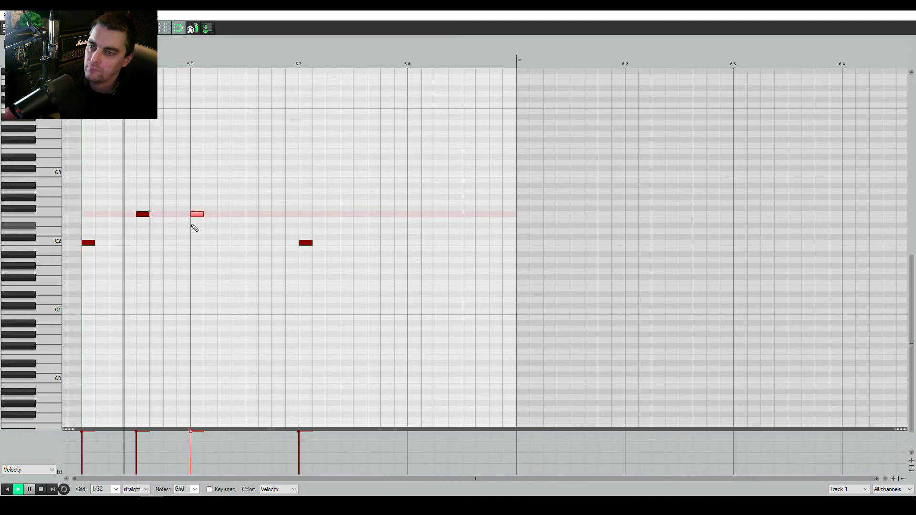
key(space)
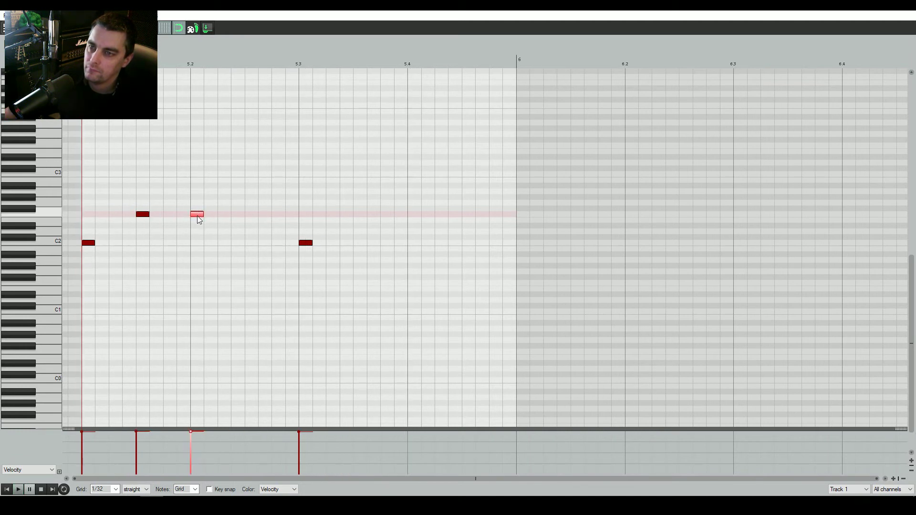
key(space)
key(space)
Audition G2, copy the two F2 notes to G2 half a beat after 5.2 and on 5.3, and play
click(53, 203)
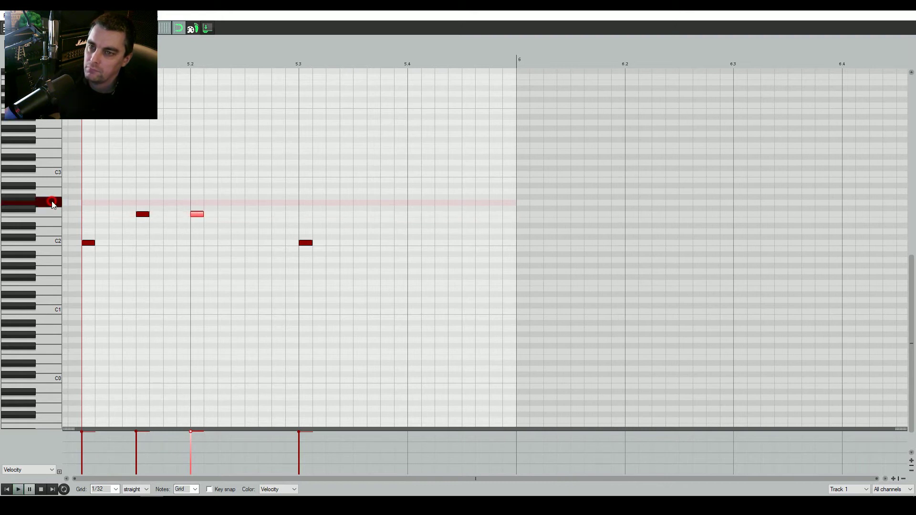
drag(138, 193, 201, 245)
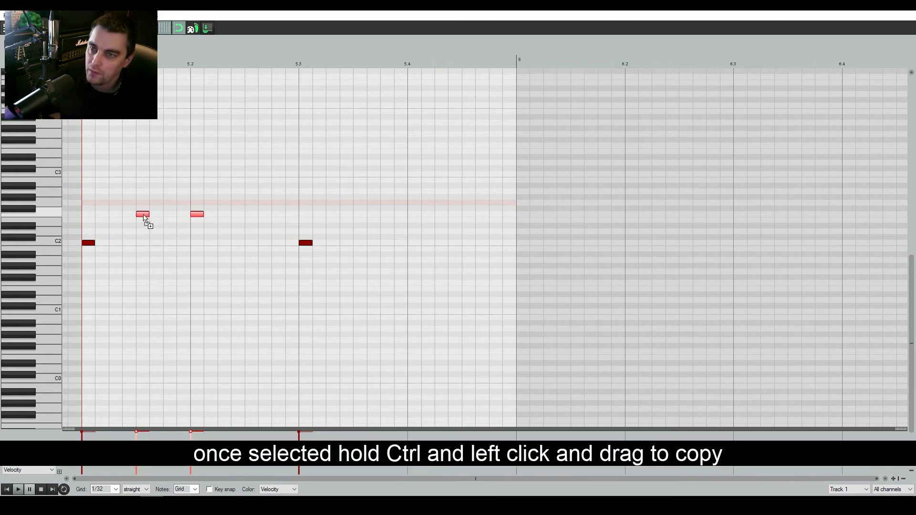
drag(144, 215, 245, 205)
key(space)
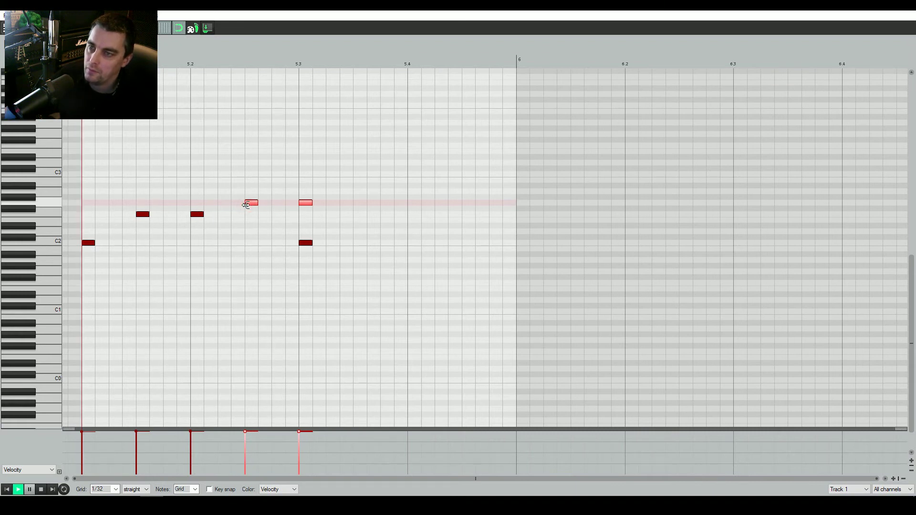
key(space)
Move the F2 notes to a quarter and half beat after 5.1, the G2 notes to three-quarters after 5.1 and on 5.2, and play
drag(142, 214, 116, 214)
drag(196, 214, 142, 215)
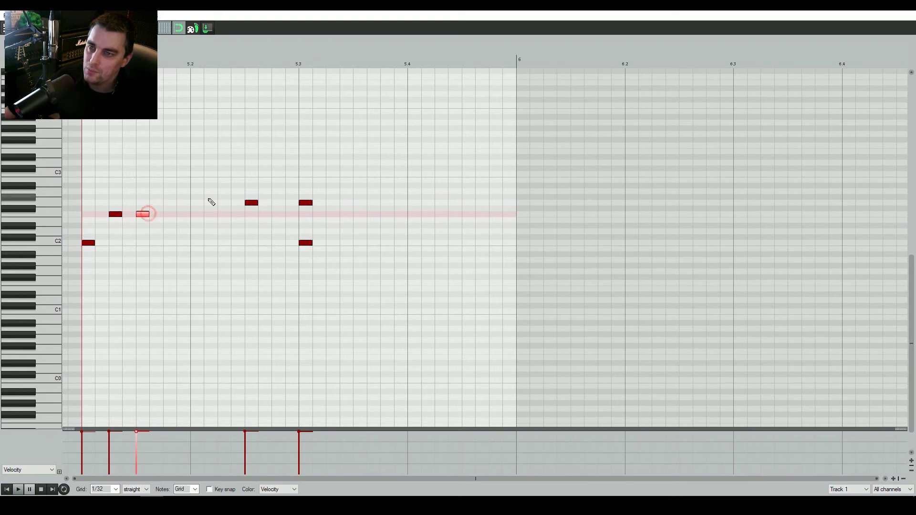
drag(223, 183, 334, 213)
drag(252, 204, 221, 205)
click(224, 202)
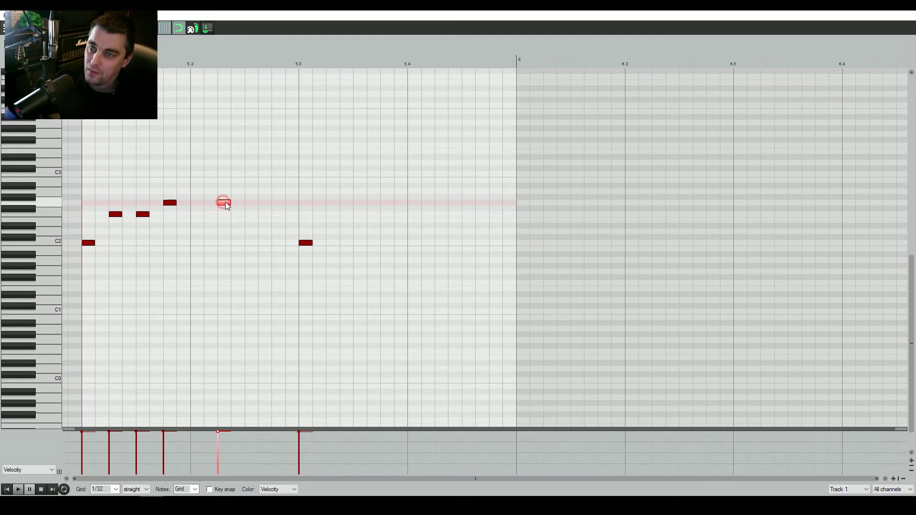
key(space)
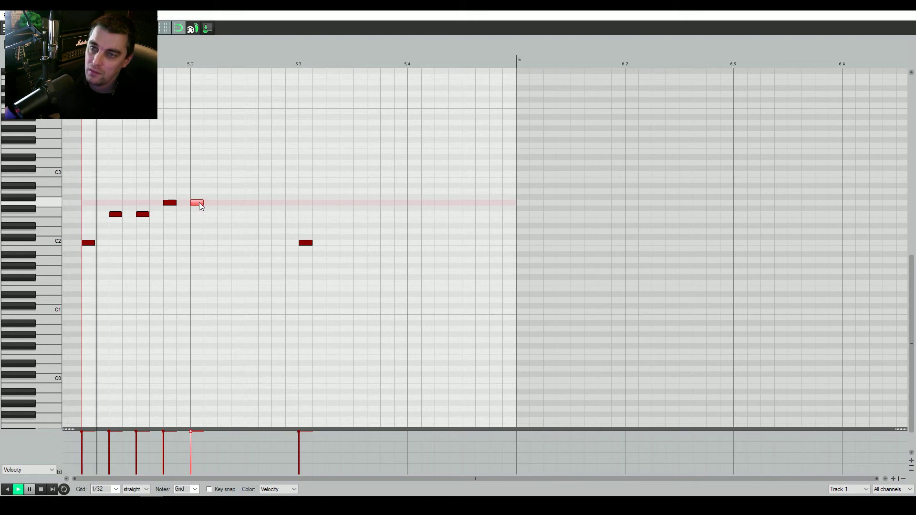
key(space)
Copy the G2 pair to A2 at a quarter and half beat after 5.2, and play the roll
drag(163, 183, 221, 192)
key(space)
key(space)
key(space)
key(space)
Audition B2, copy the A2 pair to B2 three-quarters after 5.2 and on beat 5.3, and play
click(51, 182)
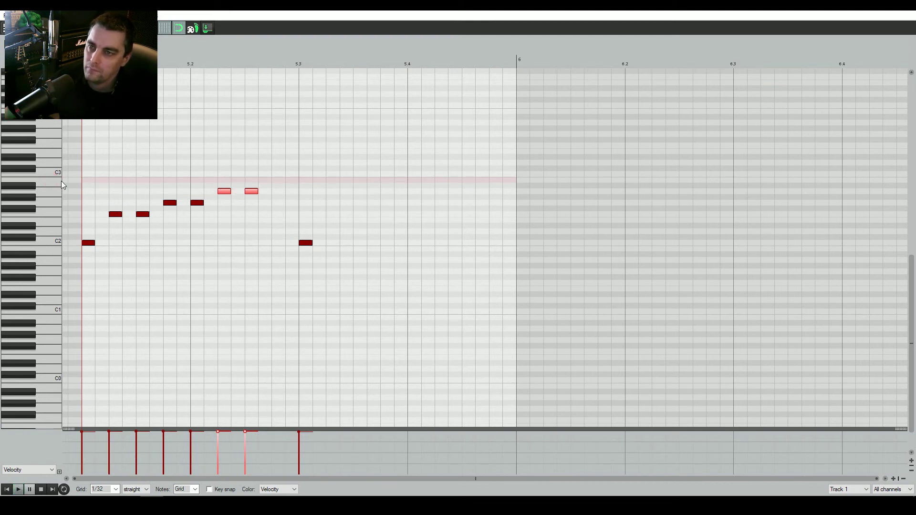
mouse_move(217, 182)
mouse_down()
mouse_move(272, 204)
mouse_move(225, 196)
mouse_move(225, 186)
mouse_move(279, 184)
mouse_up()
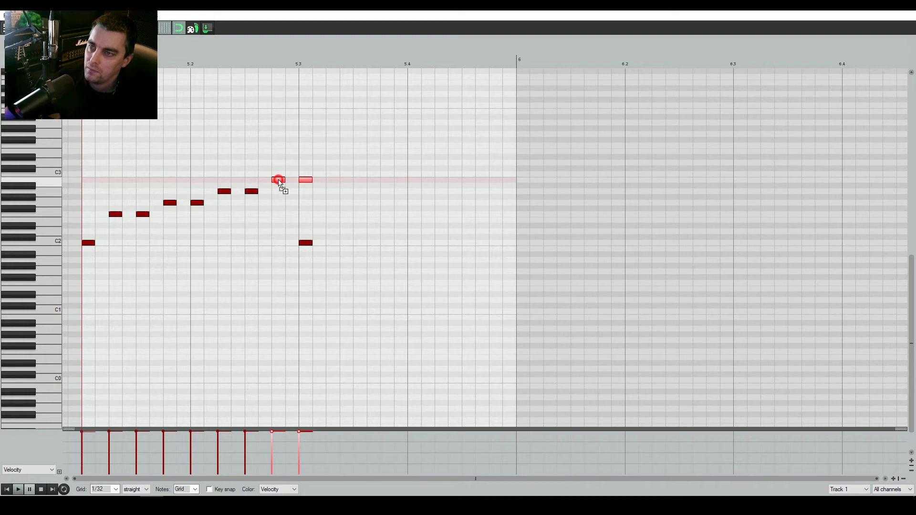
key(space)
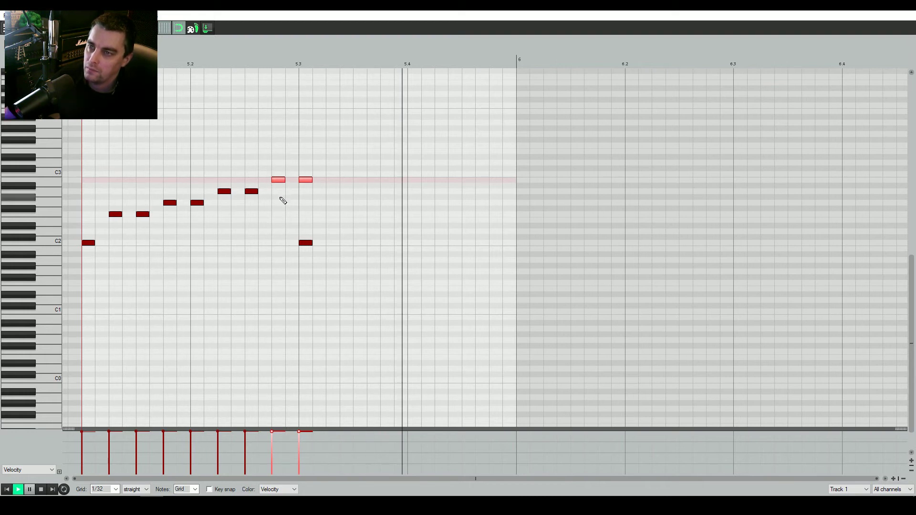
Raise the C2 note on beat 5.3 to D2, add an A3 note on the same beat, and play the roll
click(305, 243)
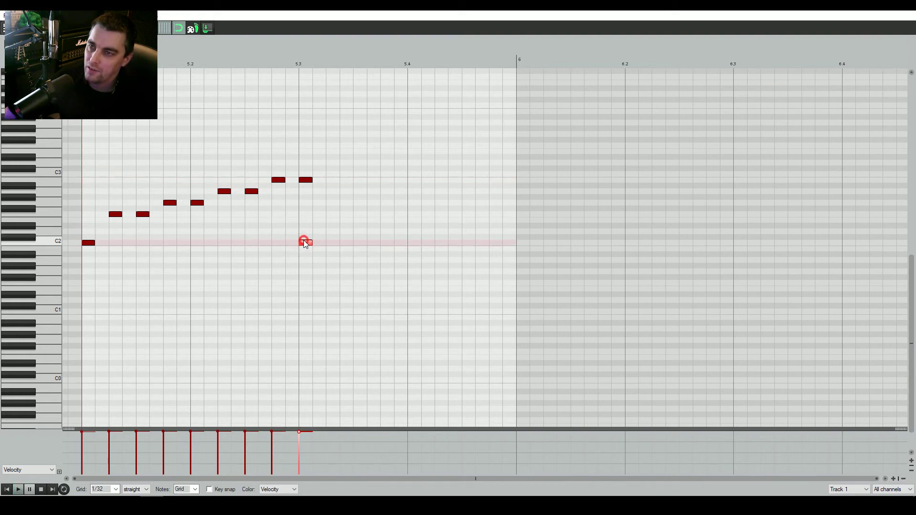
drag(304, 241, 304, 229)
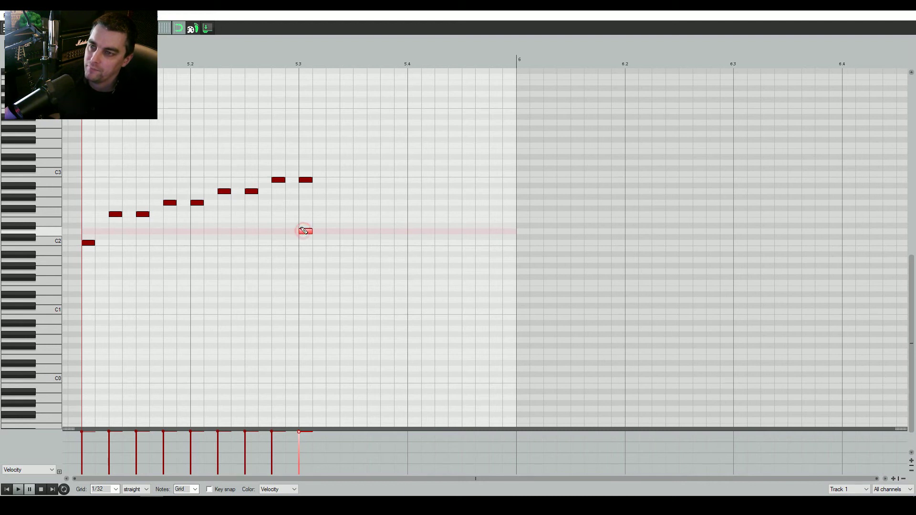
scroll(23, 209, up, 3)
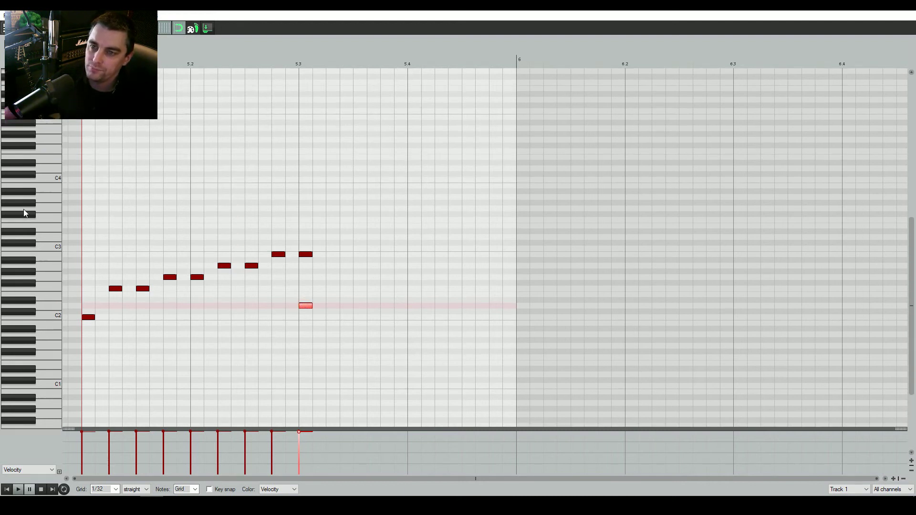
click(49, 201)
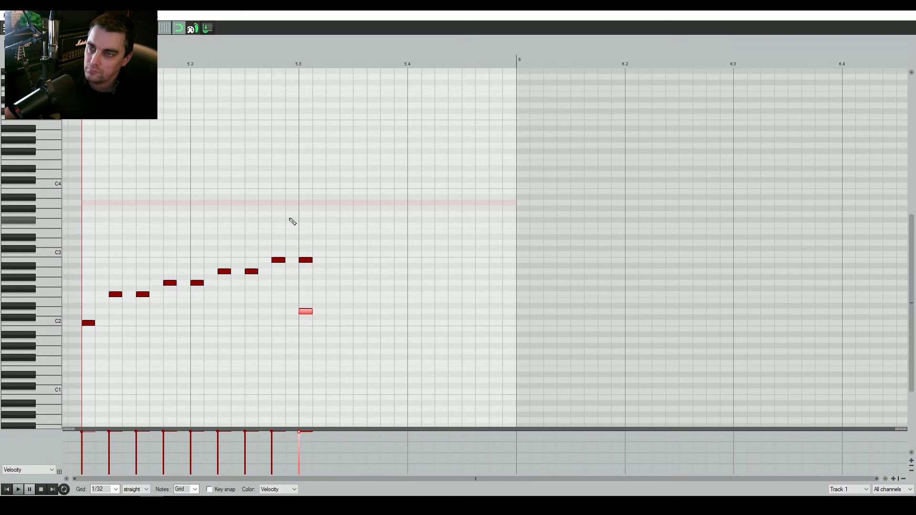
click(306, 203)
key(space)
key(space)
key(space)
key(space)
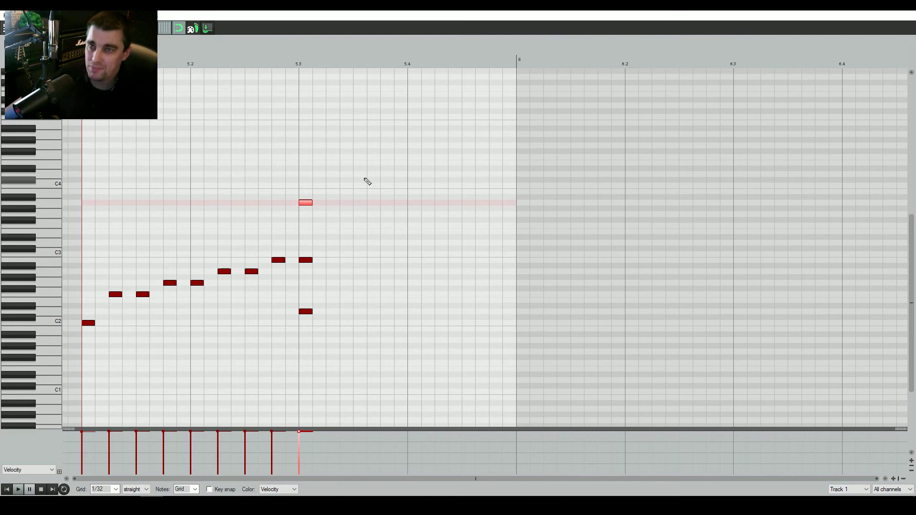
Select all notes of the drum roll, play it, lower their velocities to about 97, and deselect the notes
drag(364, 181, 85, 329)
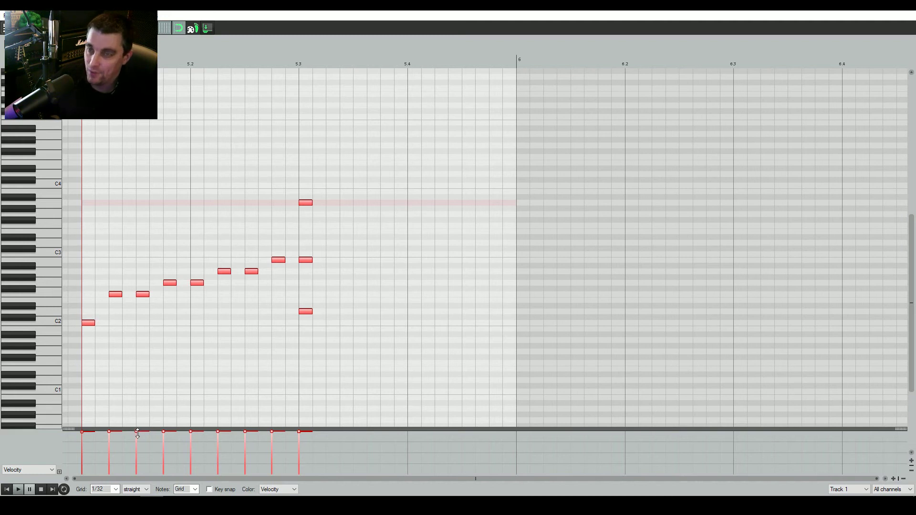
key(space)
key(space)
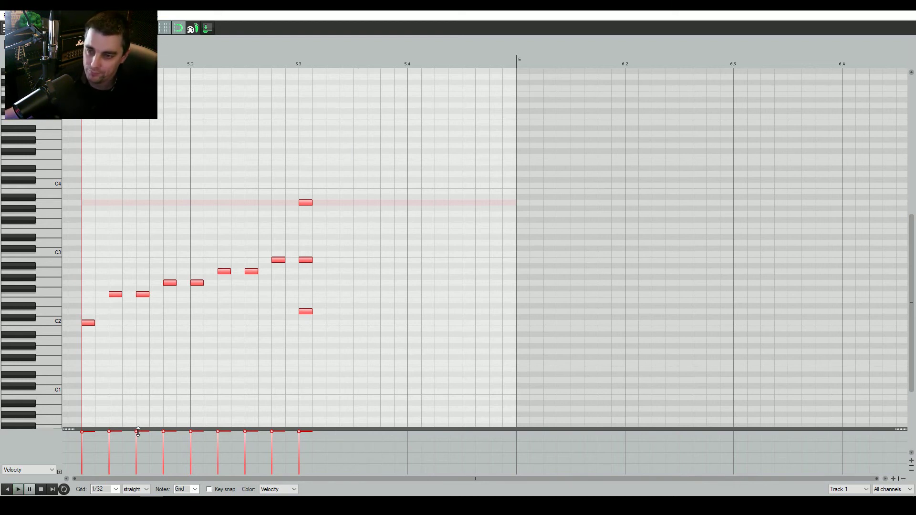
drag(377, 173, 87, 361)
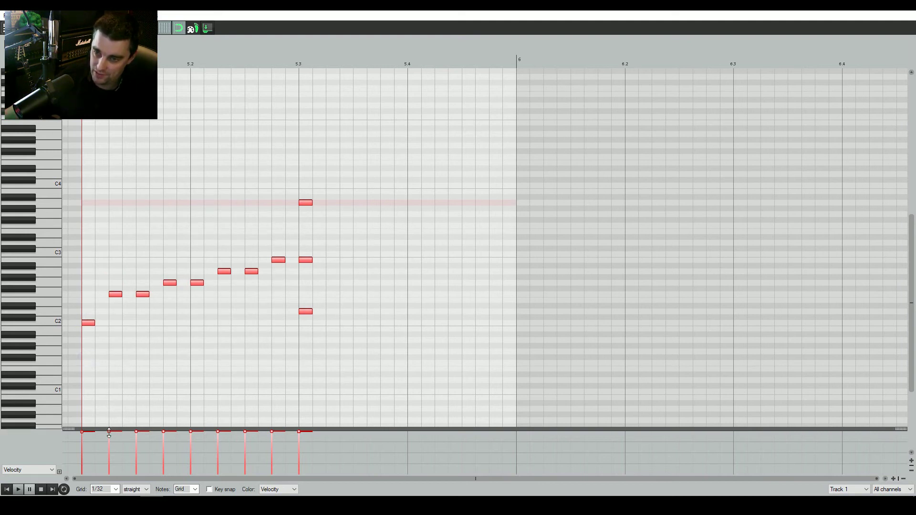
drag(142, 292, 142, 307)
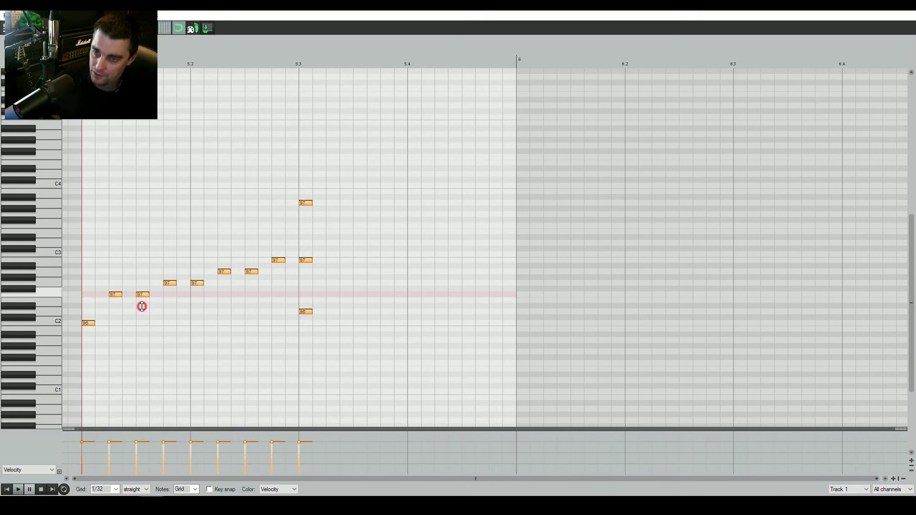
key(space)
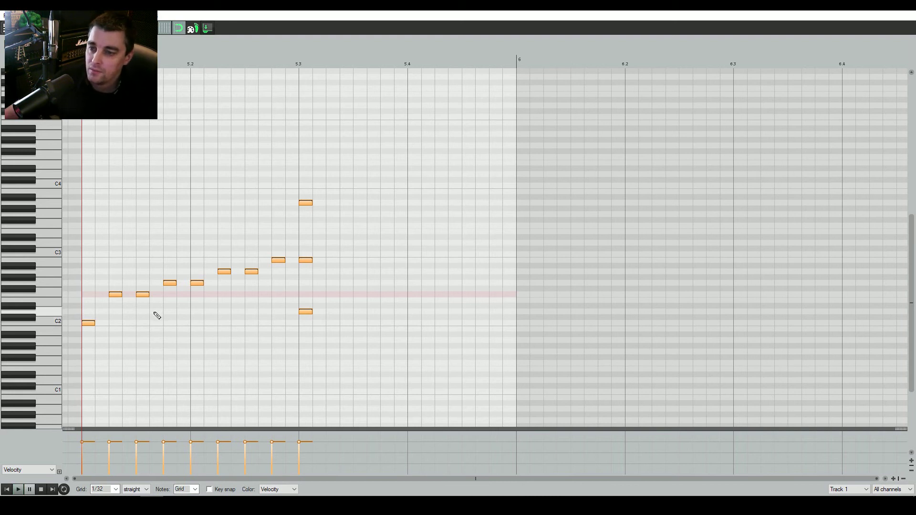
click(164, 334)
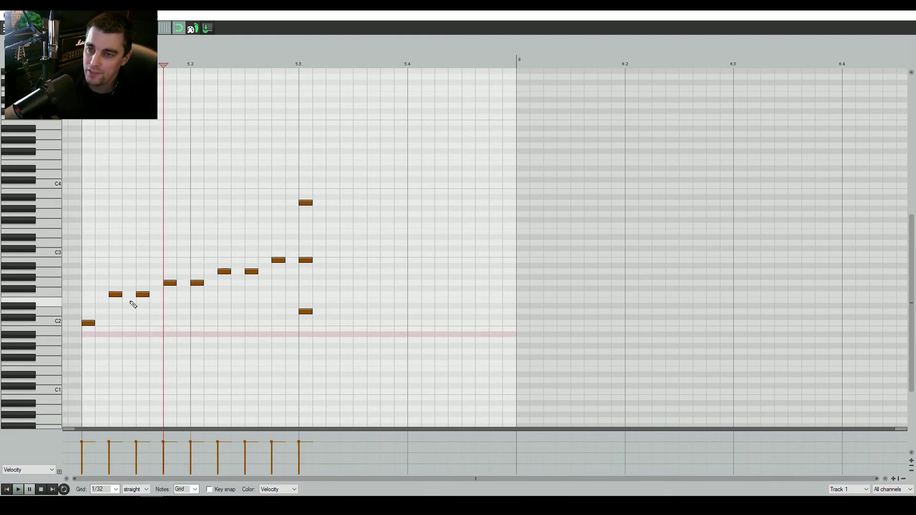
Shape the roll's velocities into a rising ramp from the first note to a loudest A3 hit on 5.3, and play it
click(117, 296)
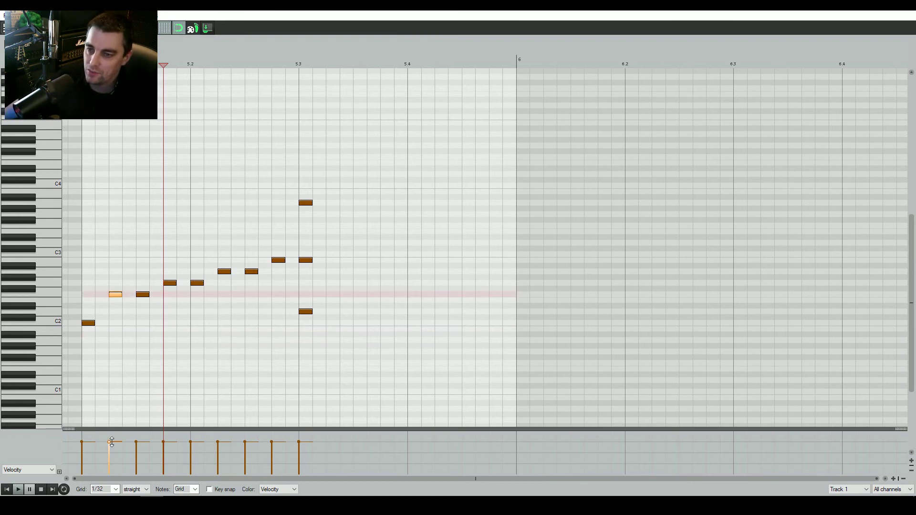
drag(85, 443, 82, 448)
click(115, 445)
click(141, 440)
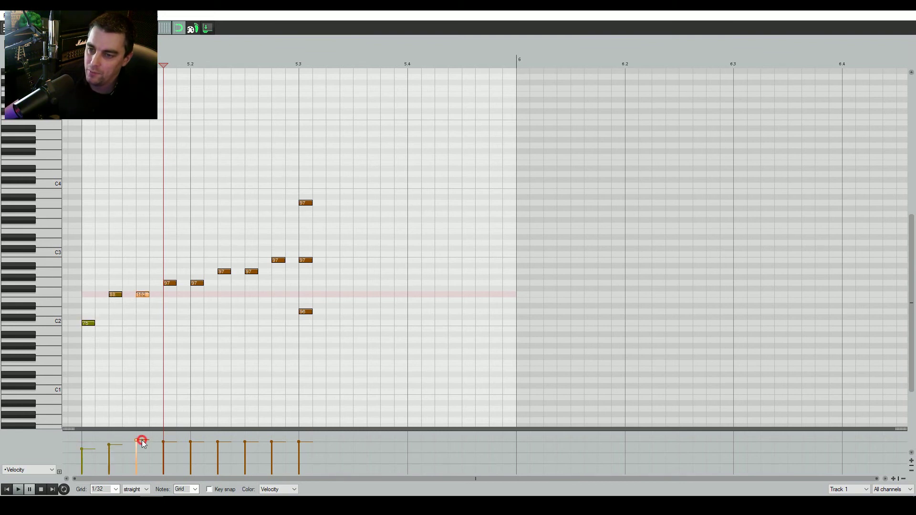
click(170, 439)
click(201, 438)
drag(224, 441, 306, 427)
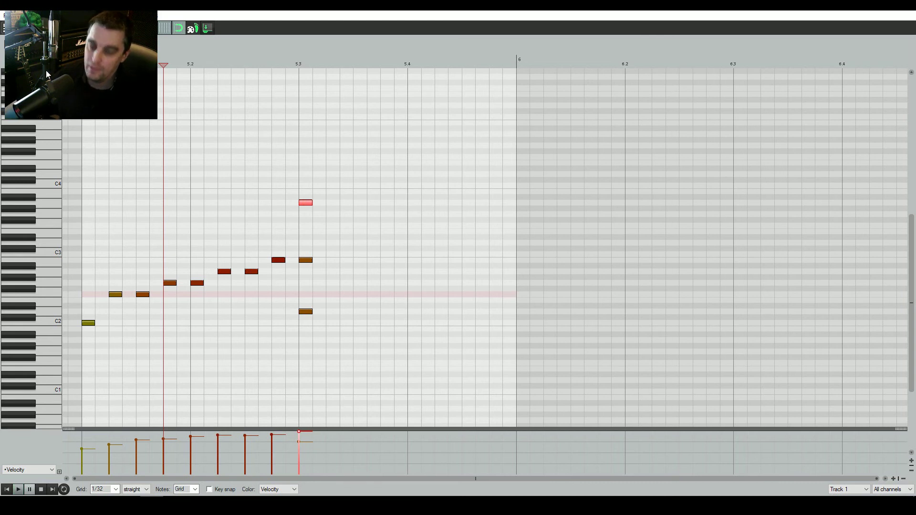
click(83, 61)
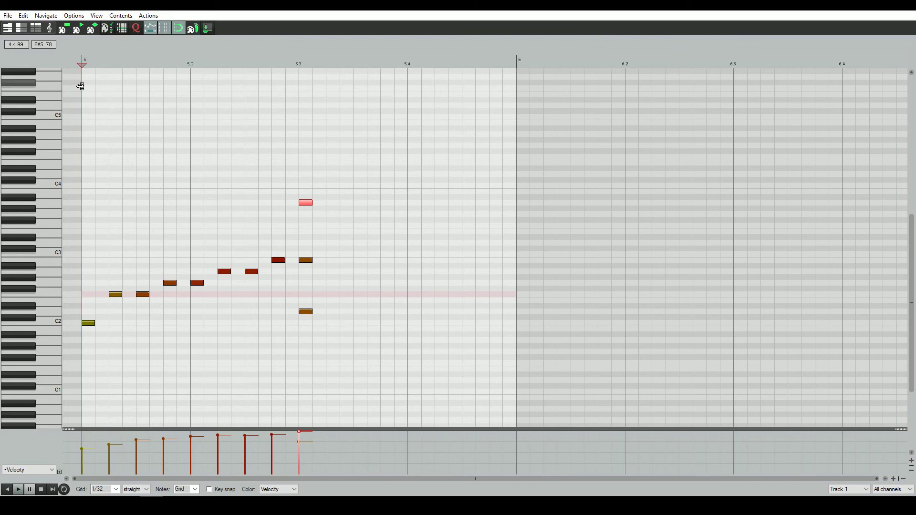
key(space)
key(space)
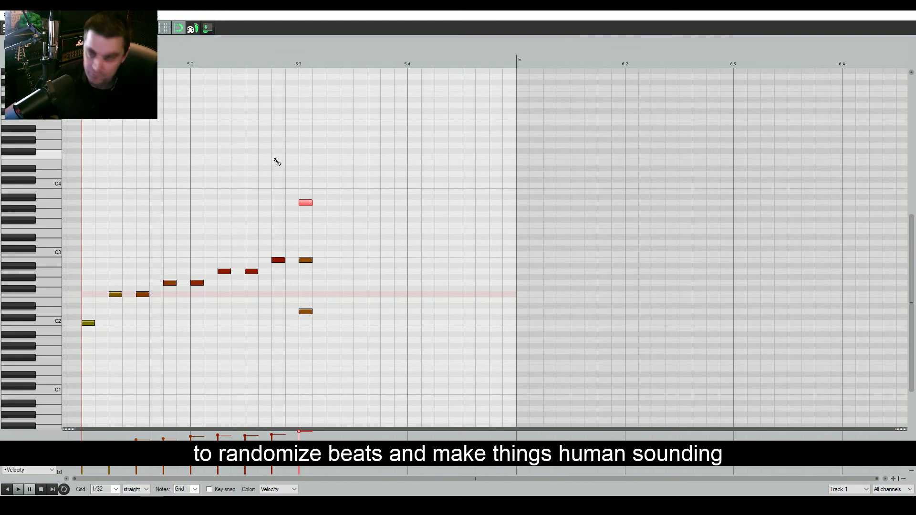
Humanize all roll notes with 5% timing and 15% velocity, and play the roll from measure 5
click(251, 171)
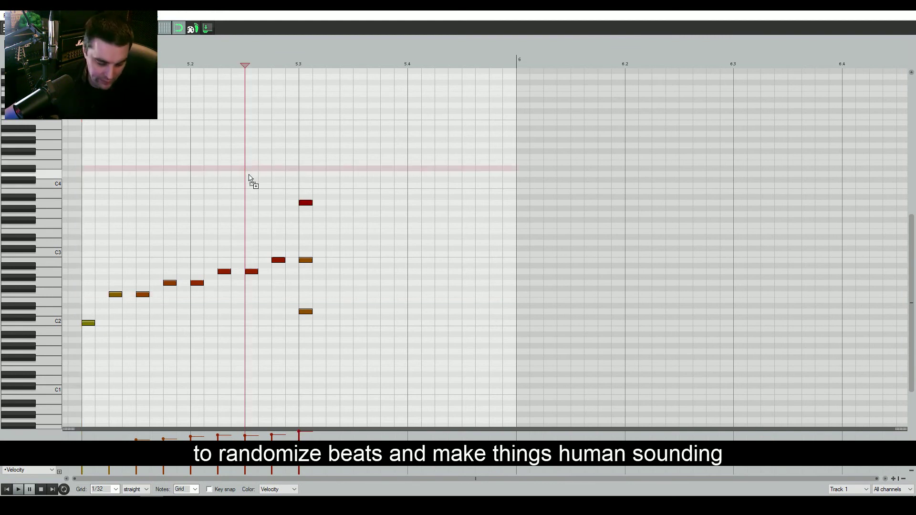
key(ctrl+a)
key(h)
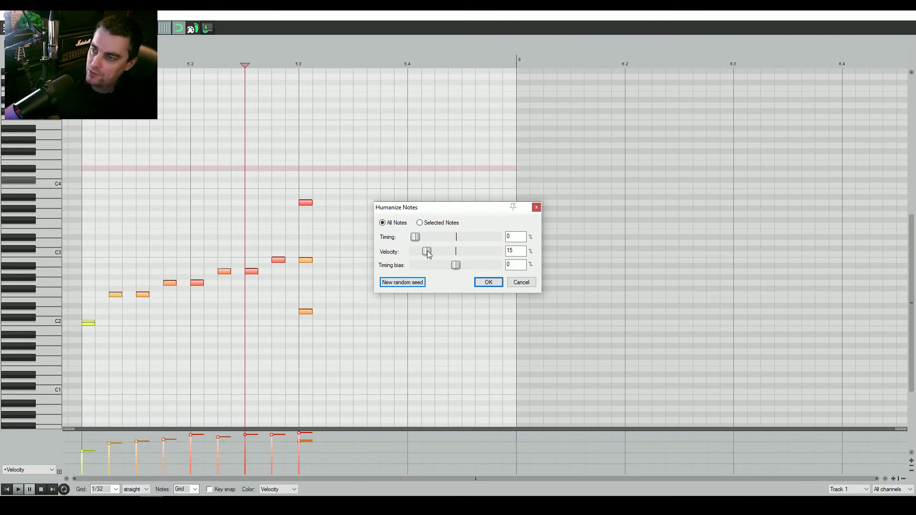
mouse_move(427, 253)
mouse_down()
mouse_move(476, 250)
mouse_move(418, 255)
mouse_move(428, 256)
mouse_move(432, 241)
mouse_move(411, 241)
mouse_move(425, 243)
mouse_up()
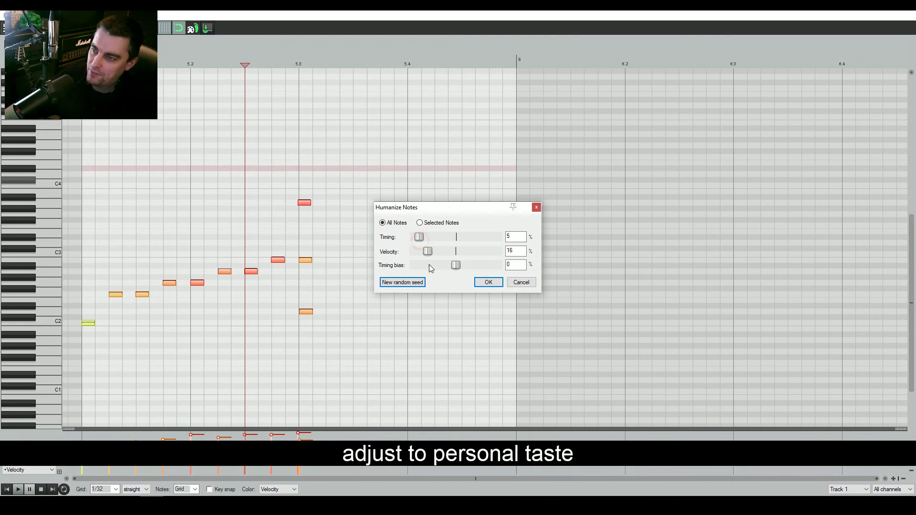
drag(428, 256, 425, 256)
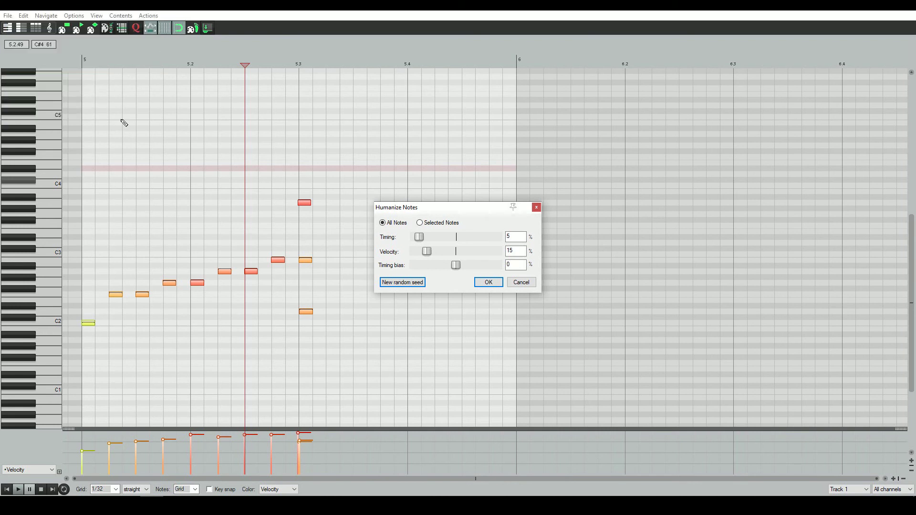
click(82, 58)
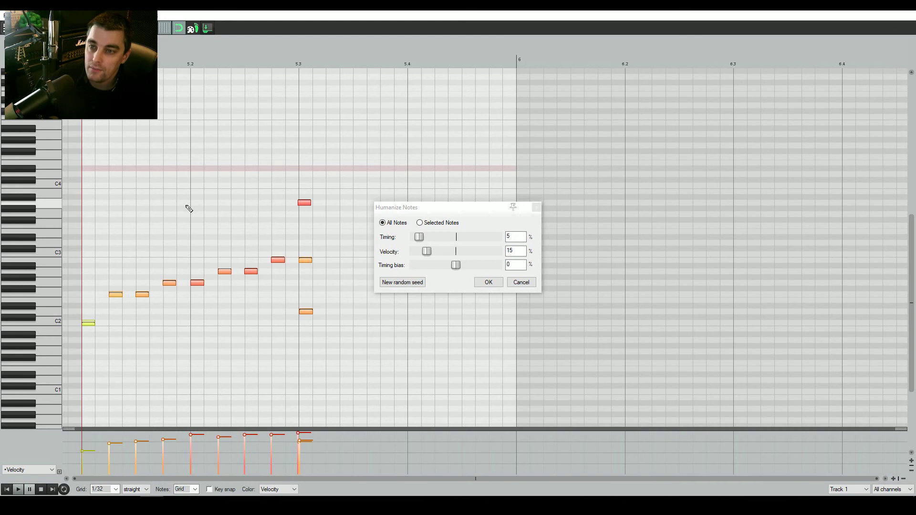
click(495, 282)
key(space)
key(space)
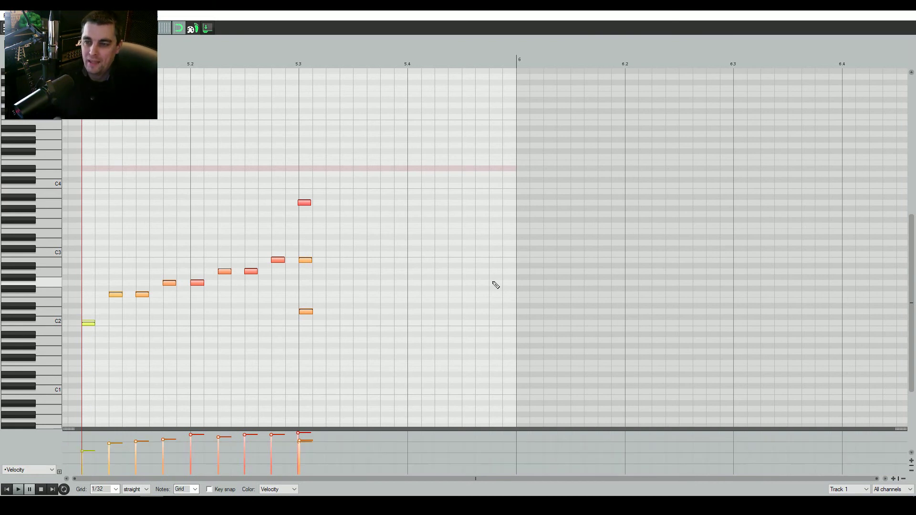
Close the MIDI editor, set the project tempo to 150 BPM, and play the roll and the beat at that tempo
click(904, 5)
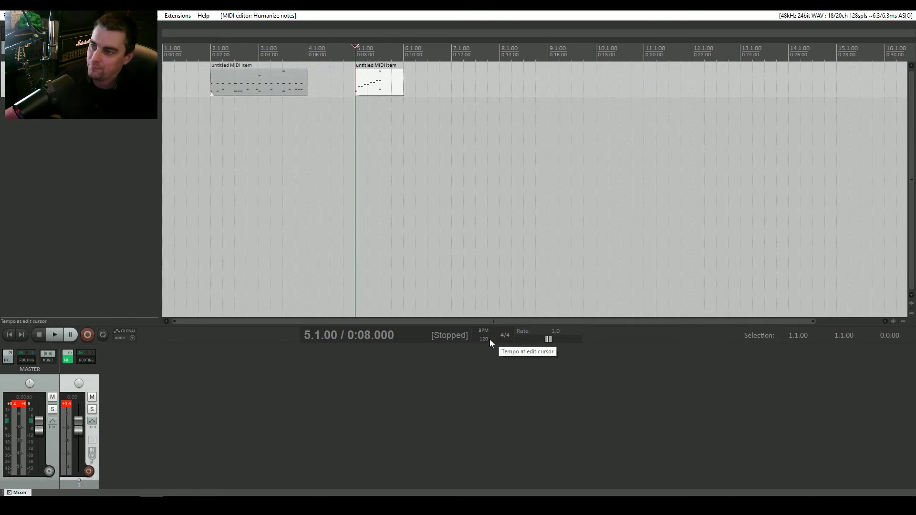
scroll(489, 339, up, 4)
scroll(489, 341, up, 18)
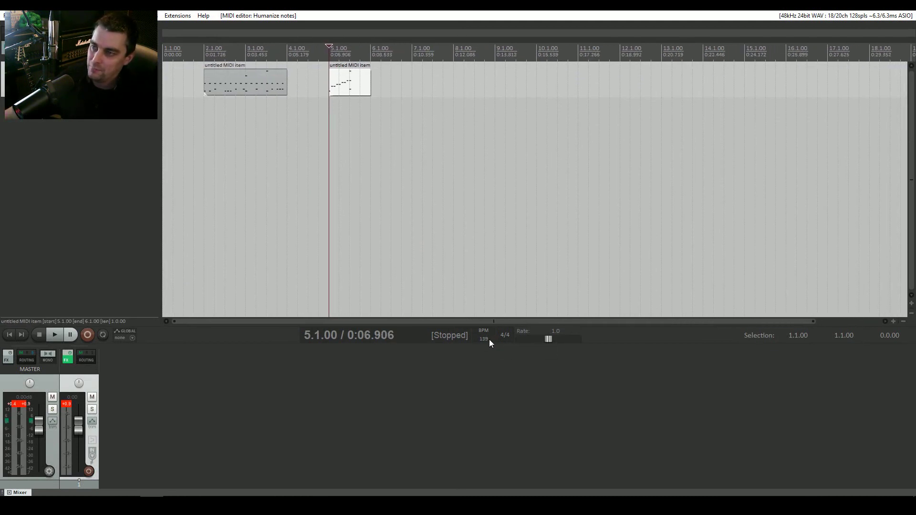
scroll(489, 341, up, 8)
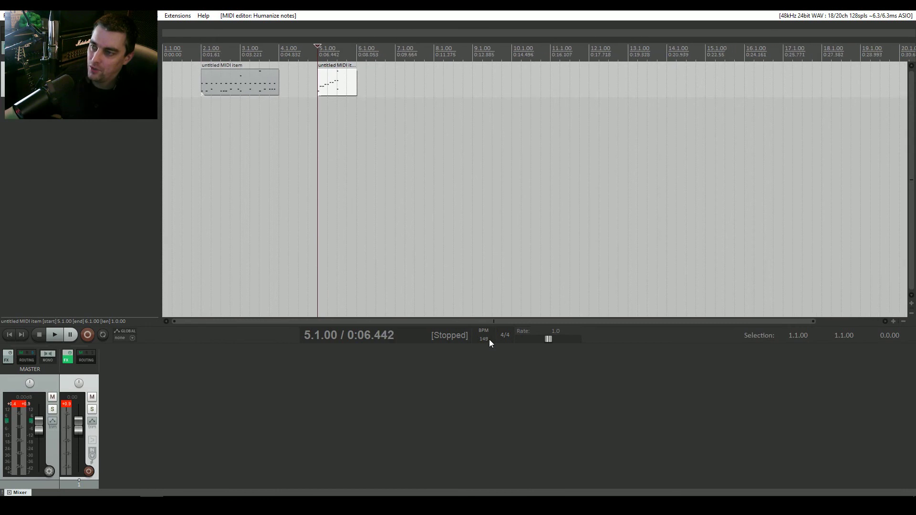
key(space)
key(space)
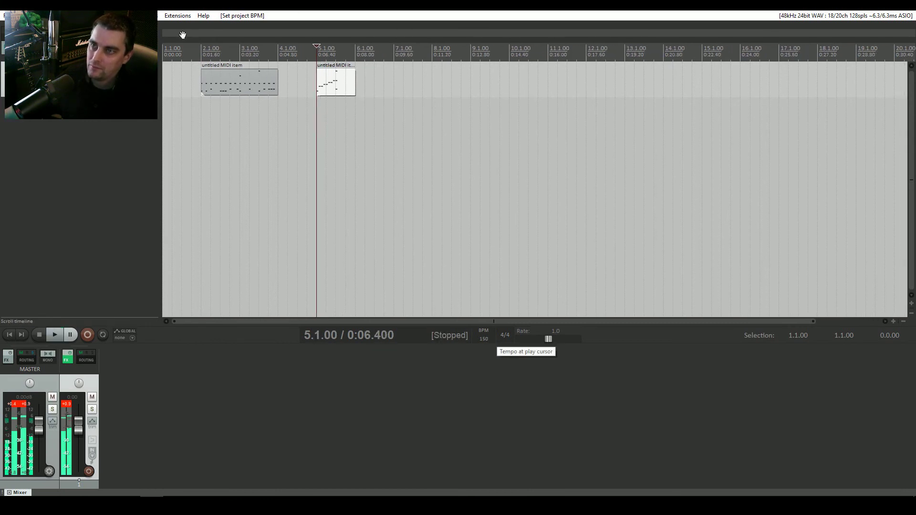
click(206, 76)
key(space)
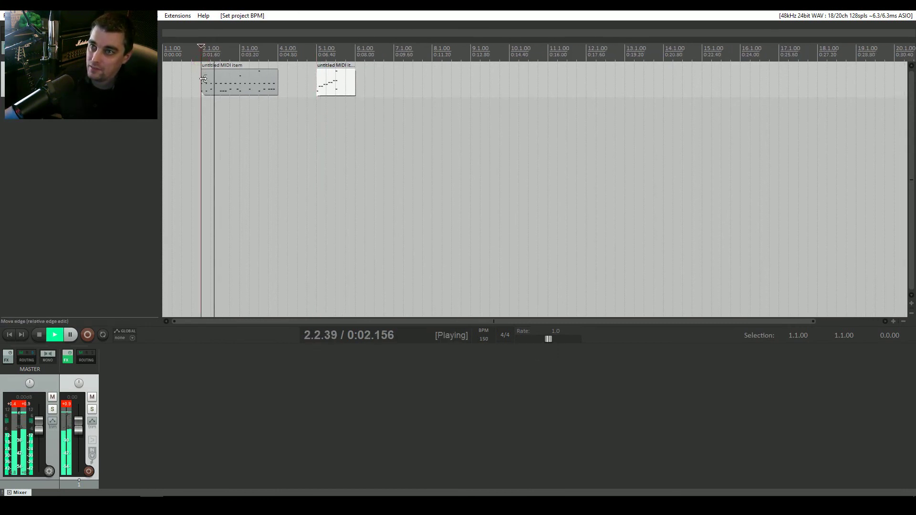
key(space)
Lower all note velocities in the two-measure beat item, humanize it with 5% timing and 15% velocity, and close the editor
double_click(221, 88)
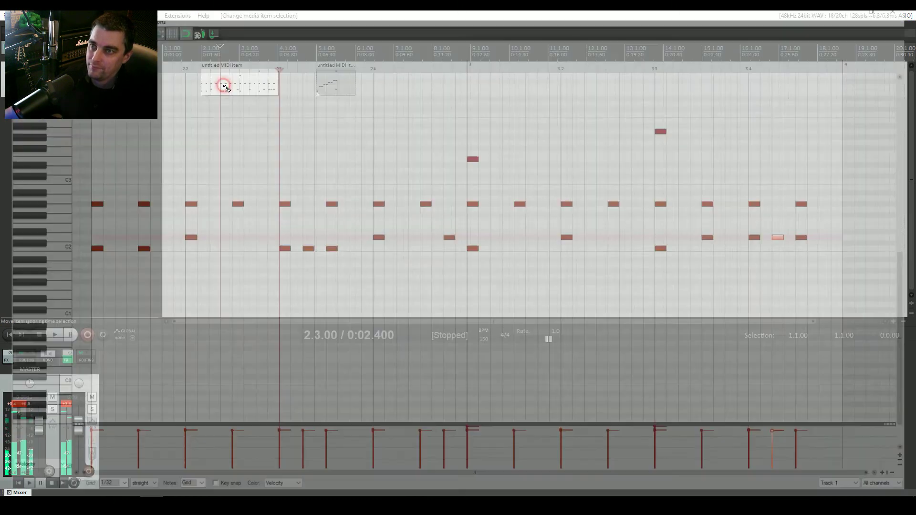
key(ctrl+a)
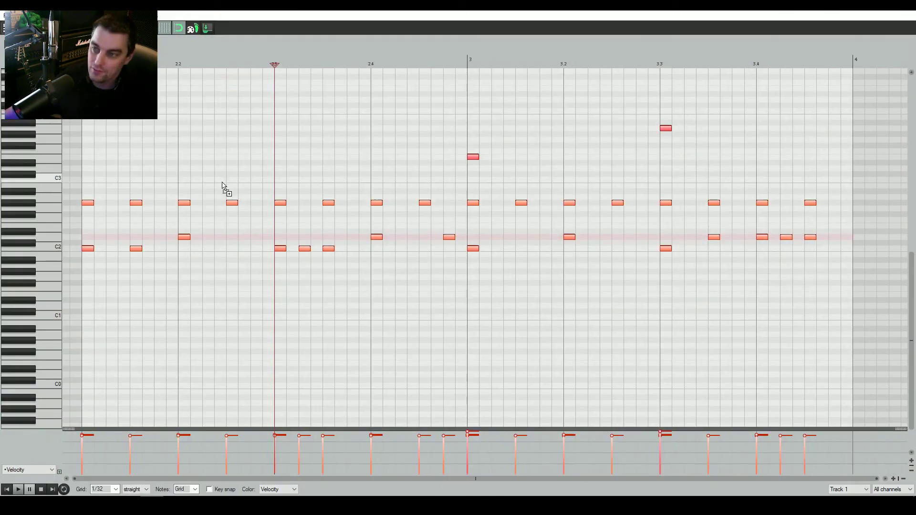
drag(371, 434, 370, 444)
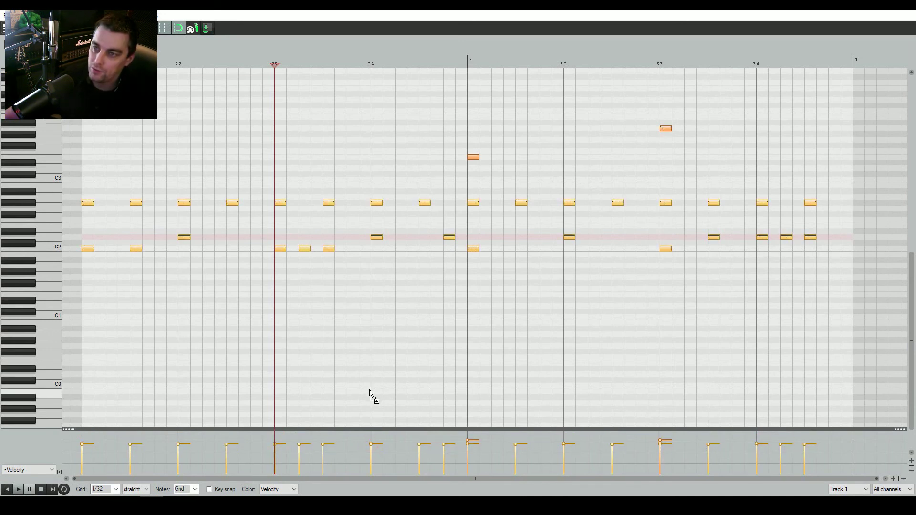
key(h)
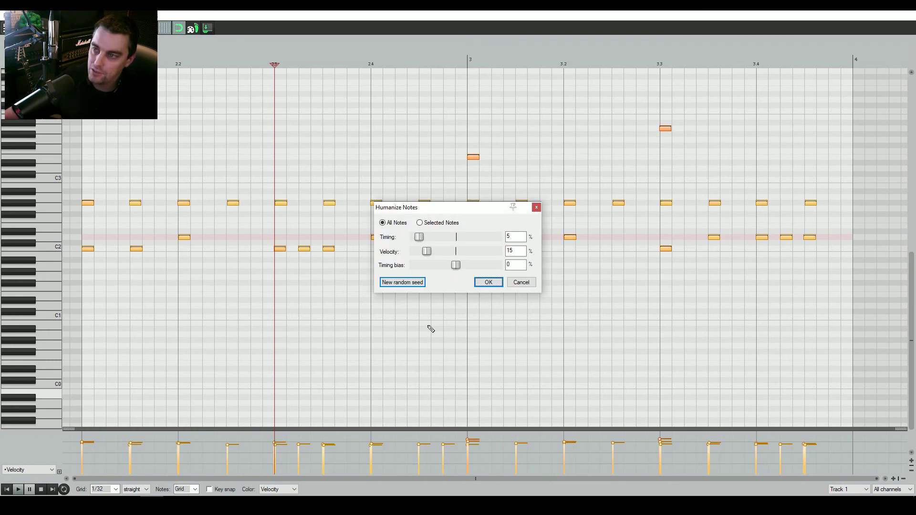
click(481, 282)
click(904, 5)
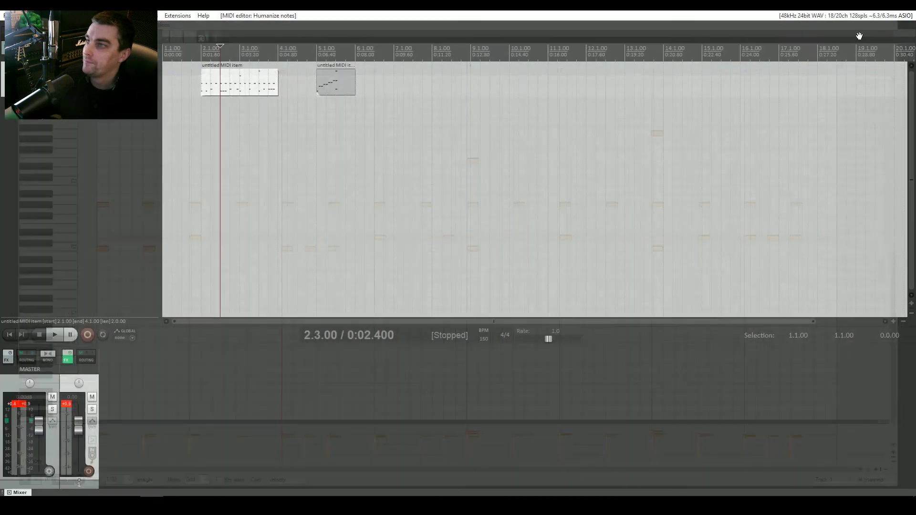
Move the roll item to 4.1 directly after the beat item, and play both from just before measure 2
click(201, 53)
drag(337, 85, 299, 87)
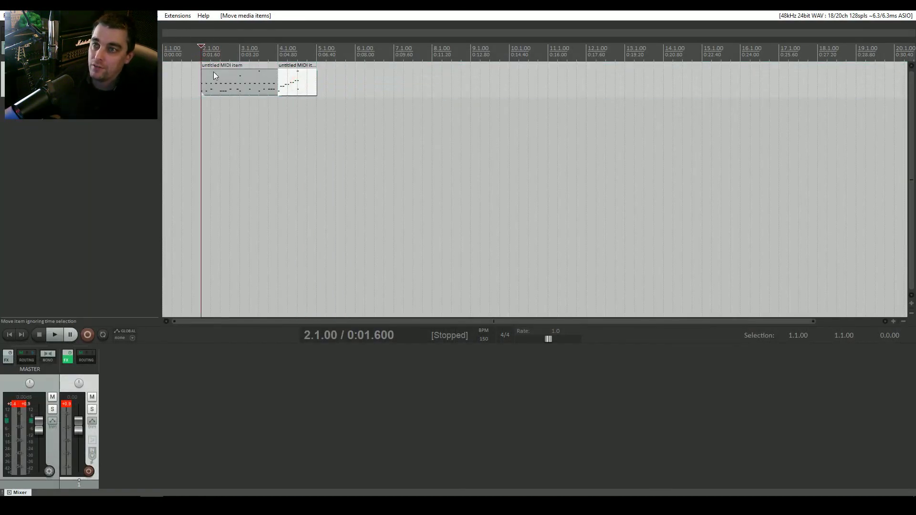
click(189, 57)
key(space)
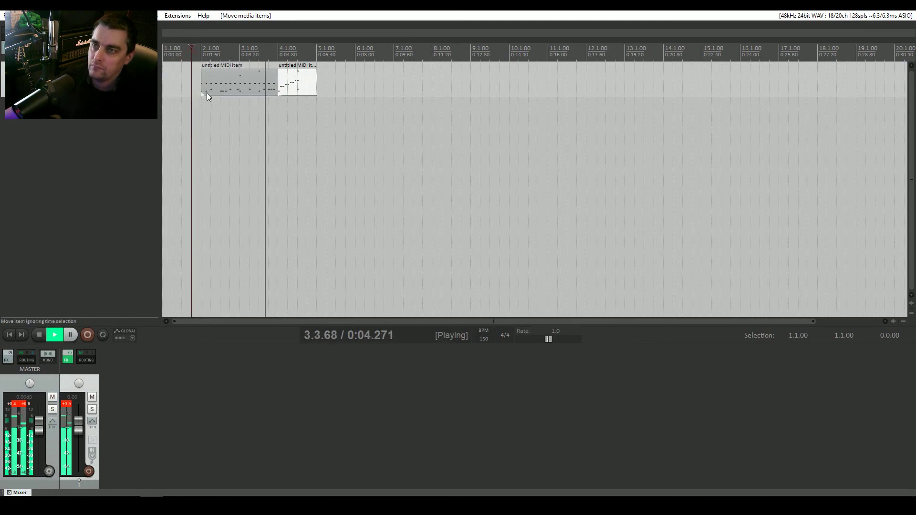
key(space)
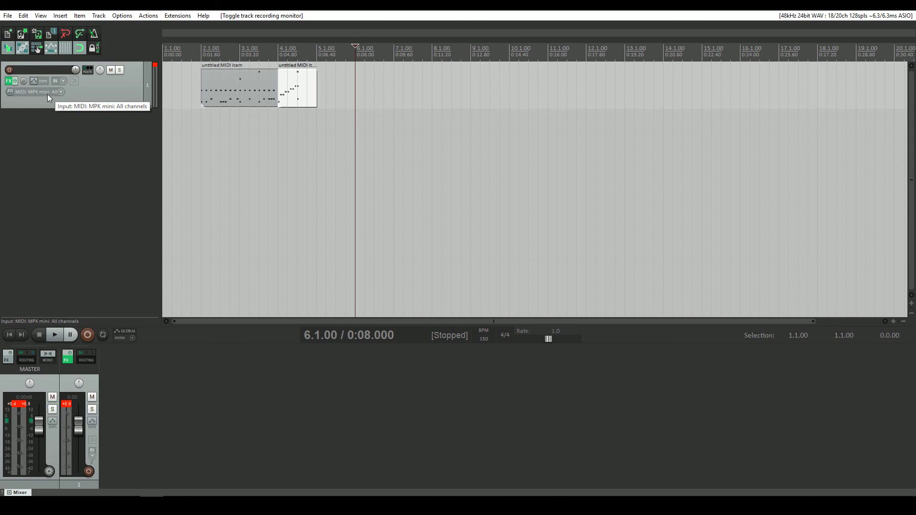
Check the track's MPK mini MIDI input for all channels, and arm the track for recording with monitoring on
click(50, 93)
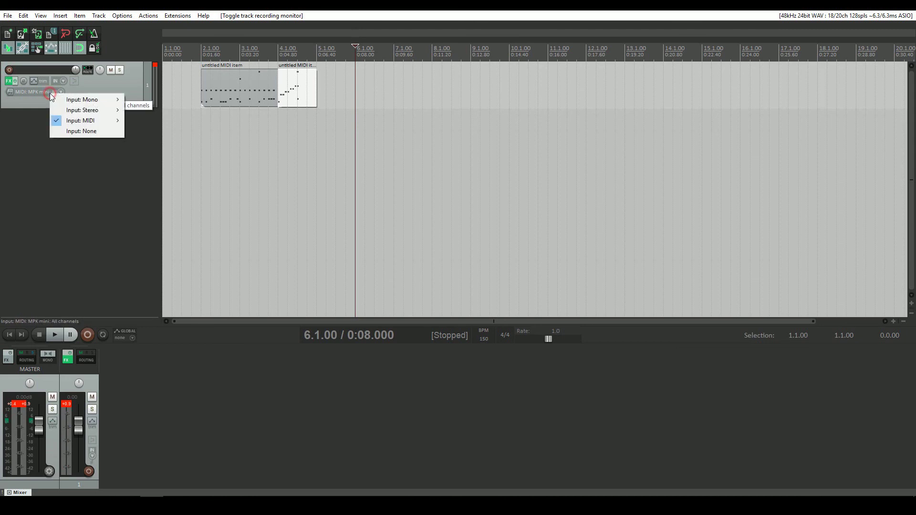
mouse_move(86, 122)
mouse_move(158, 122)
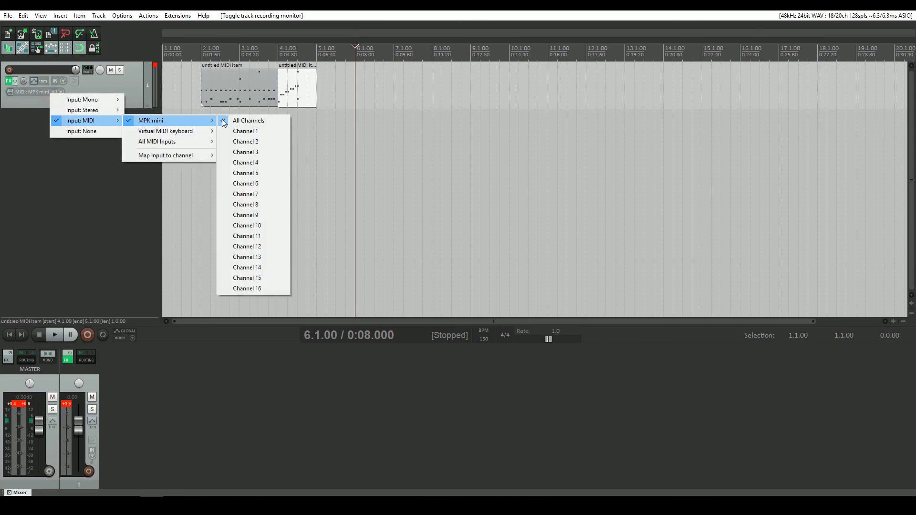
click(2, 181)
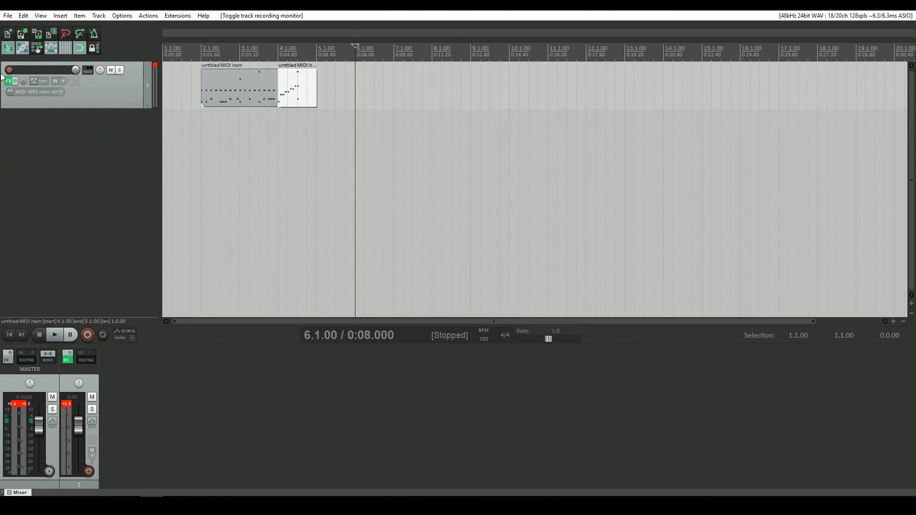
click(9, 70)
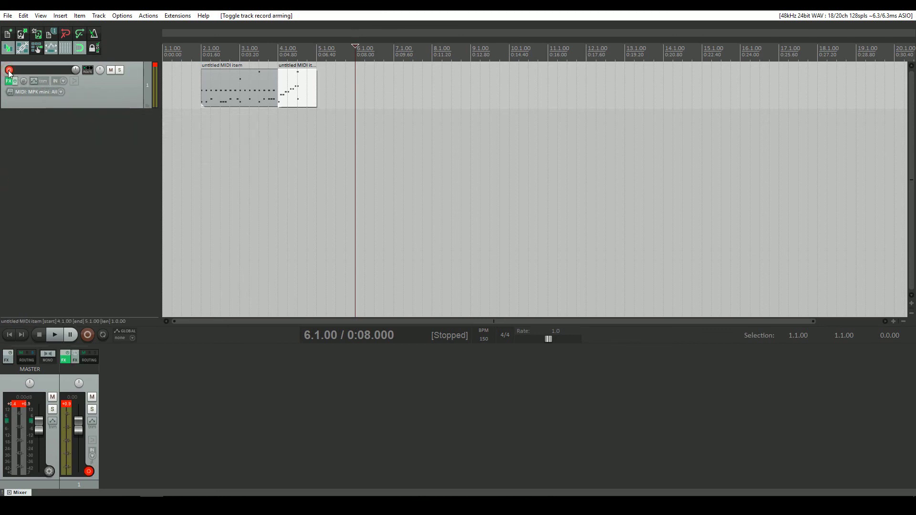
click(74, 82)
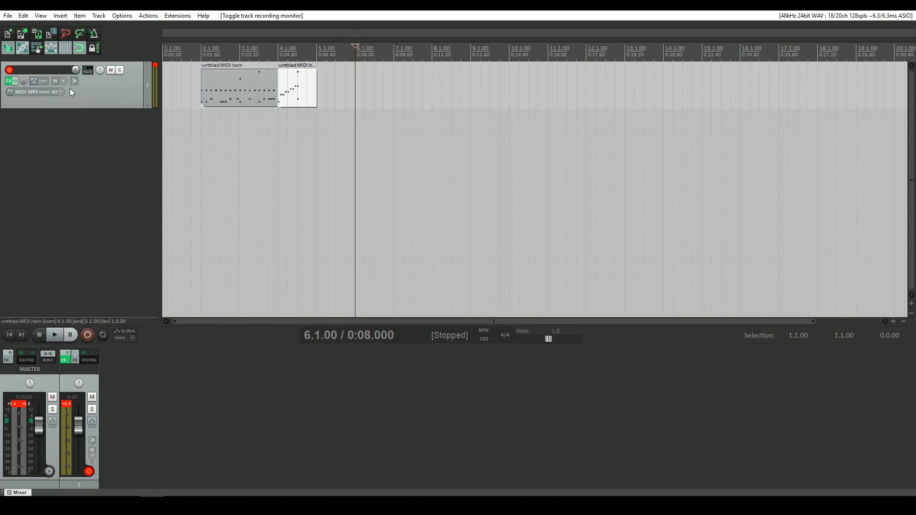